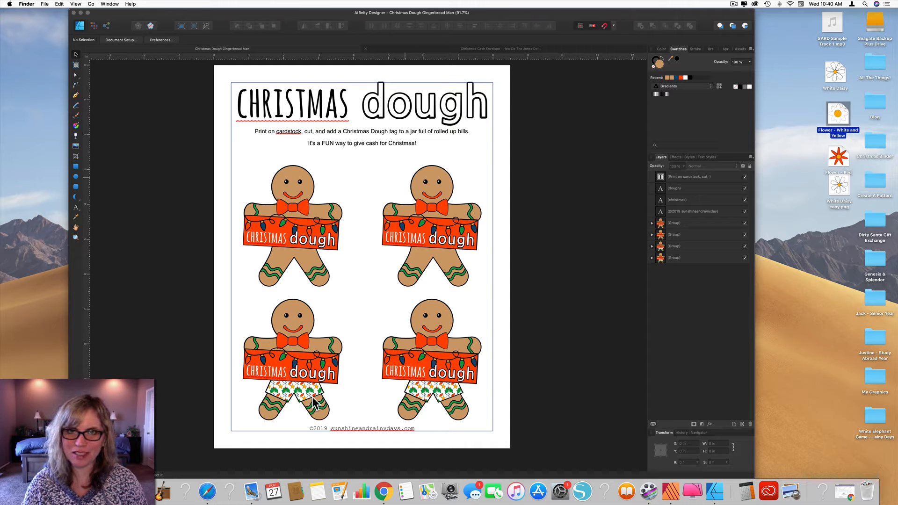
Show the Christmas Cash Envelope document with its holly pattern
click(521, 49)
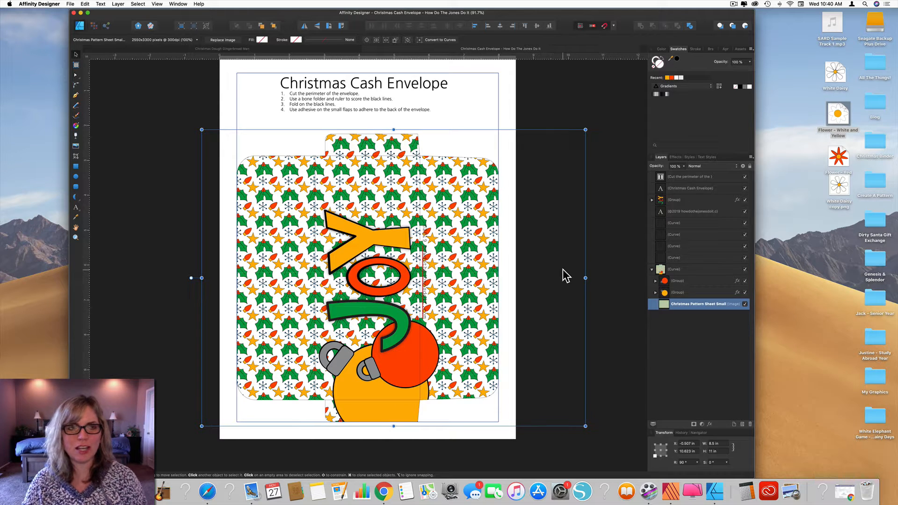
scroll(561, 267, right, 1)
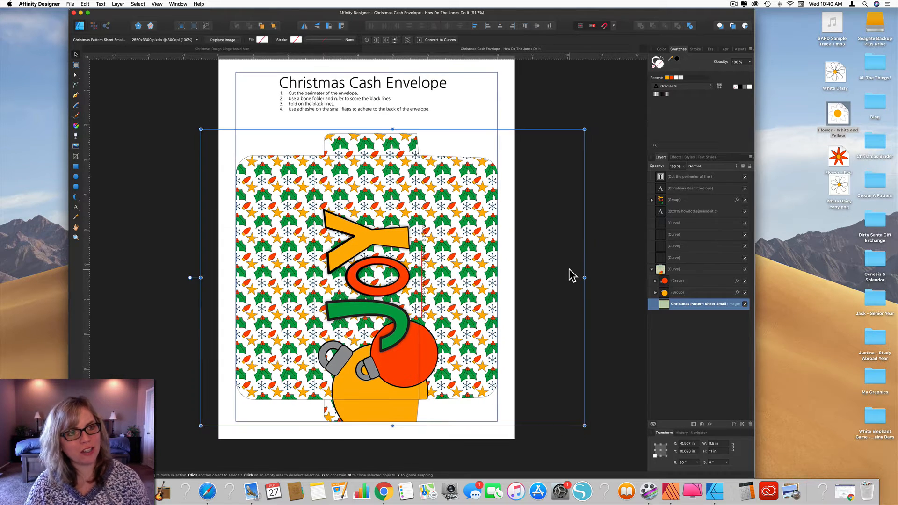
Create a new print document 100 pt wide and 100 pt high at 300 DPI
click(71, 4)
click(74, 12)
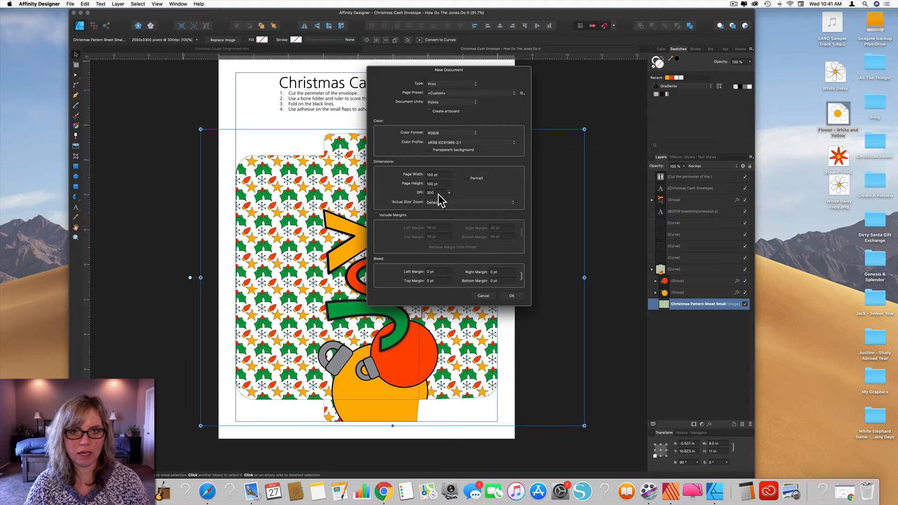
click(513, 296)
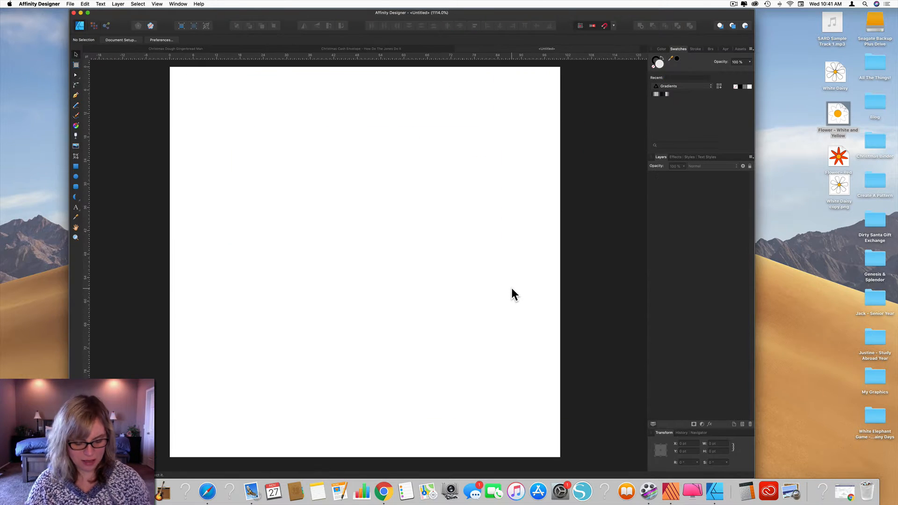
Place the Flower - White and Yellow file from the desktop in the document and resize it to 50 pt wide
scroll(511, 287, down, 2)
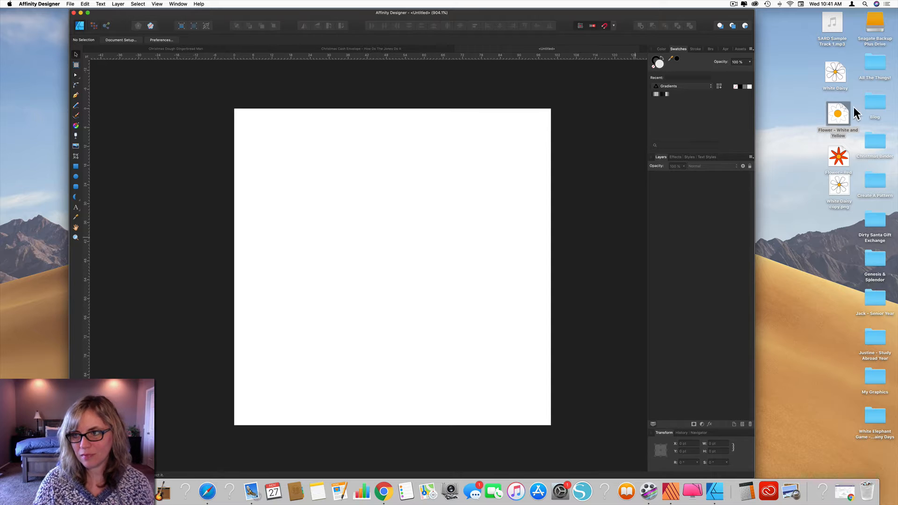
drag(841, 115, 801, 136)
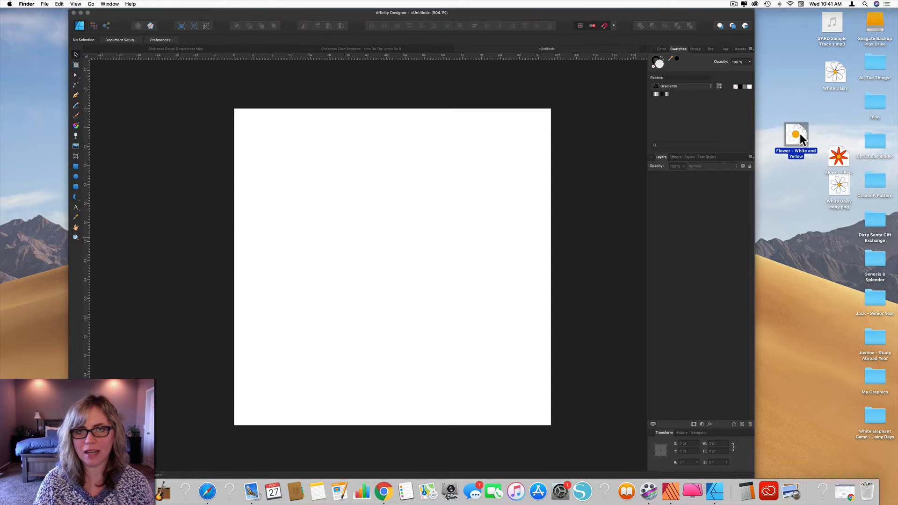
drag(455, 256, 411, 265)
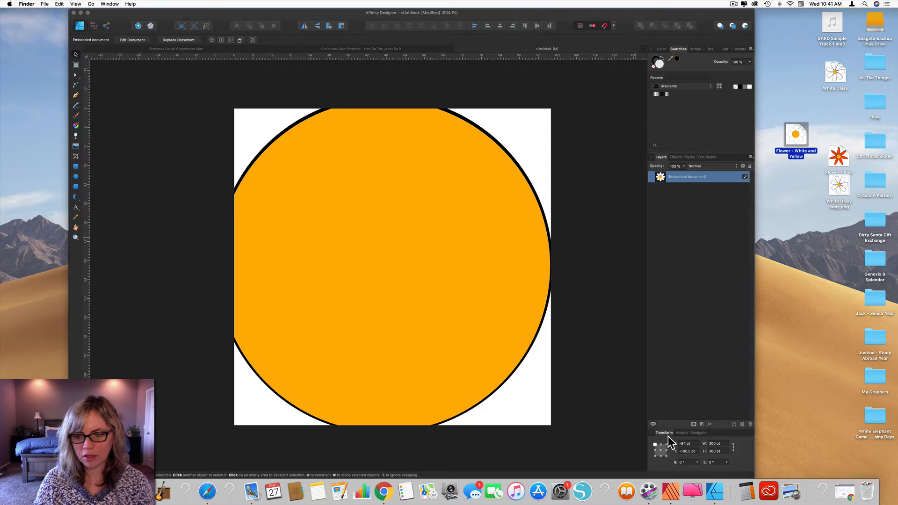
click(714, 444)
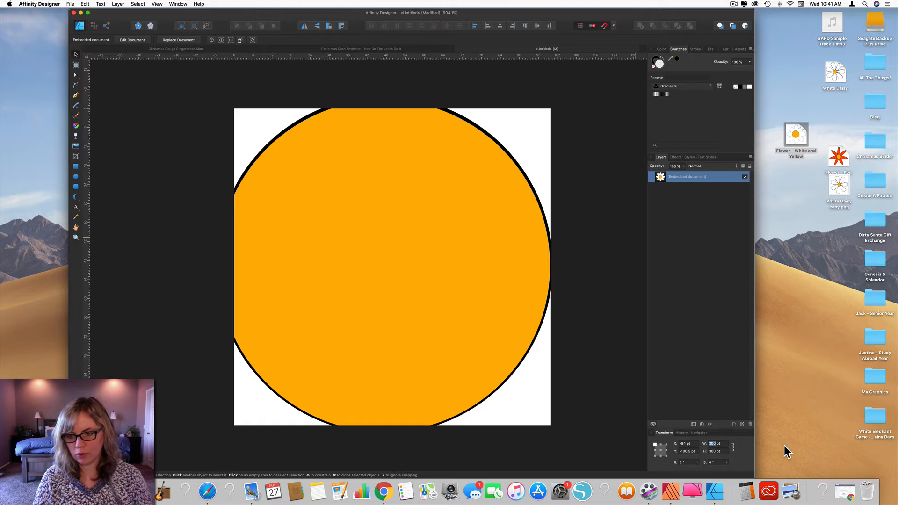
text(50)
key(Return)
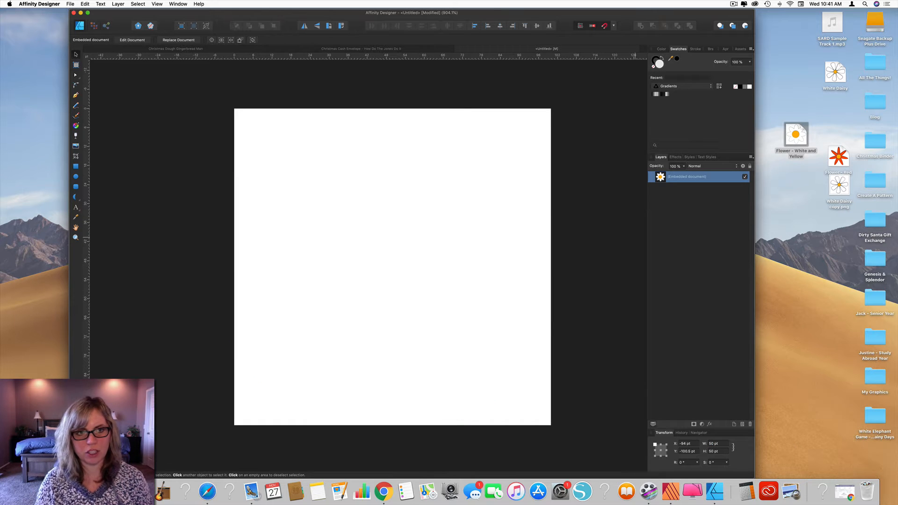
Move the white and yellow flower onto the page near its upper-left corner, at about X 2.9 pt, Y 2.7 pt
scroll(405, 374, down, 5)
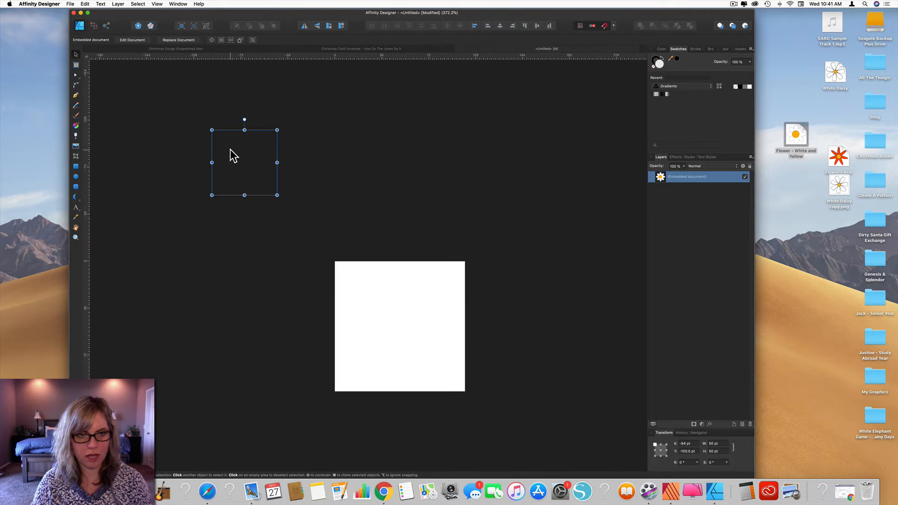
drag(229, 154, 388, 327)
scroll(387, 327, up, 5)
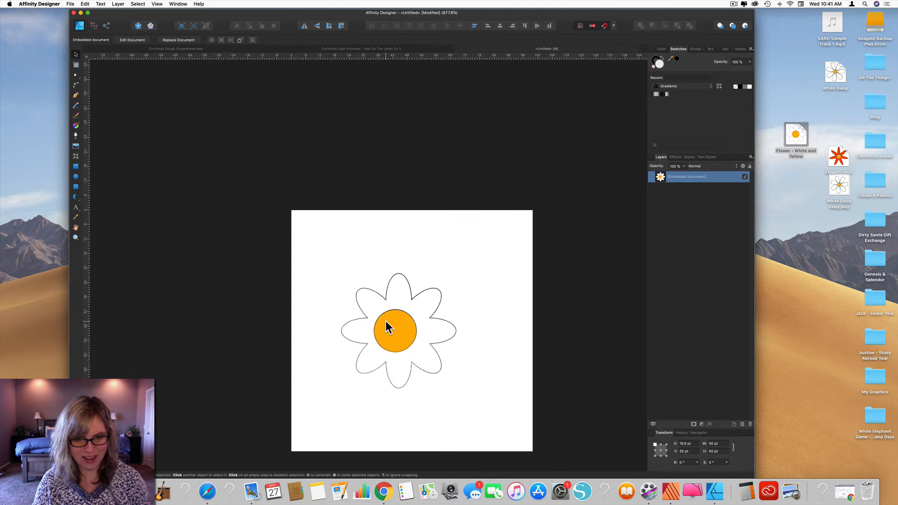
drag(364, 283, 312, 210)
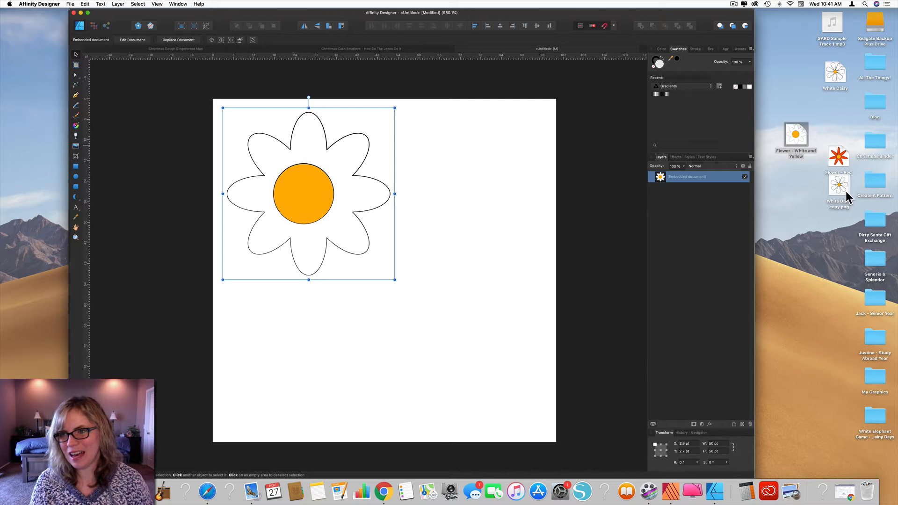
Place White Daisy copy.png at 75 pt wide, overlapping the page's right edge at about X 59 pt, Y 11 pt
drag(841, 188, 497, 240)
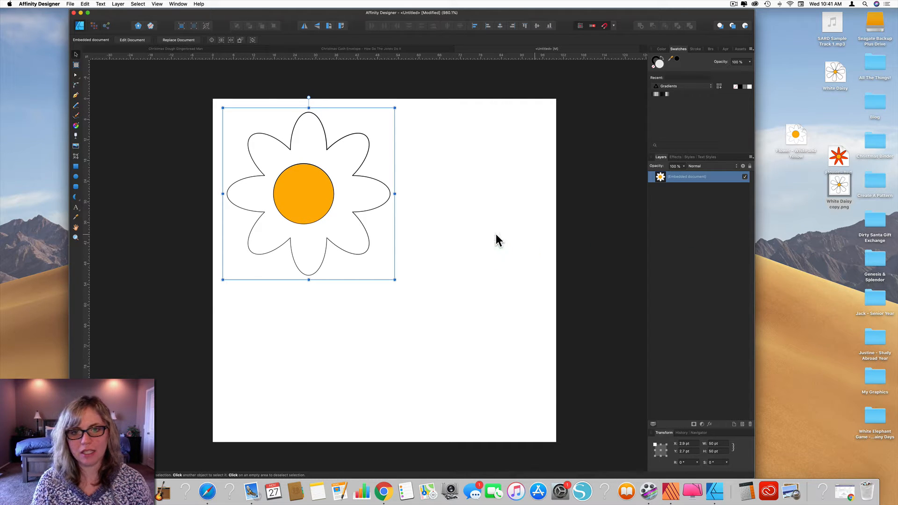
double_click(713, 443)
text(75)
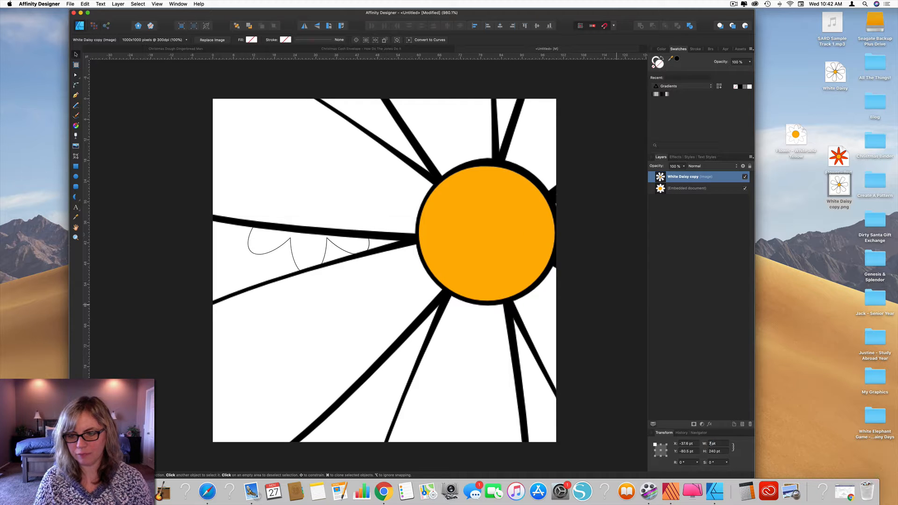
key(Return)
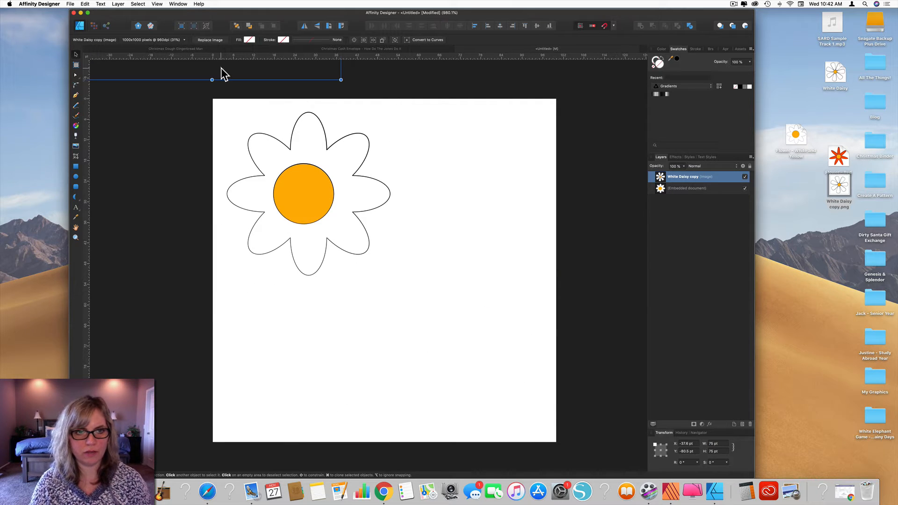
drag(220, 74, 554, 385)
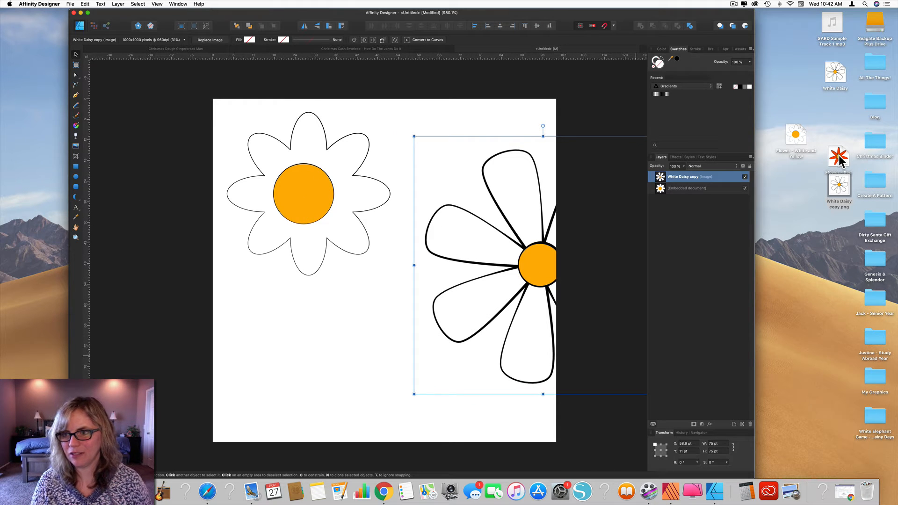
Place the Flower - Red file from the desktop in the document and resize it to 50 pt wide
drag(840, 160, 310, 327)
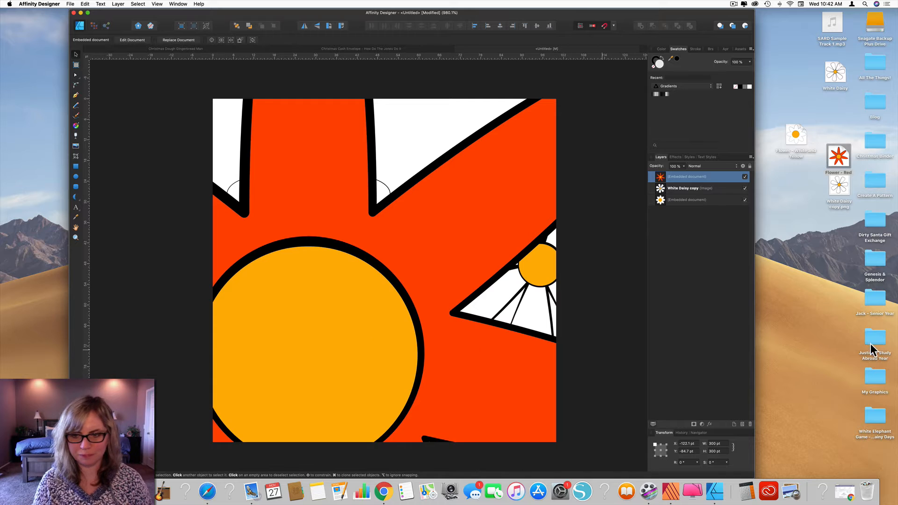
click(713, 443)
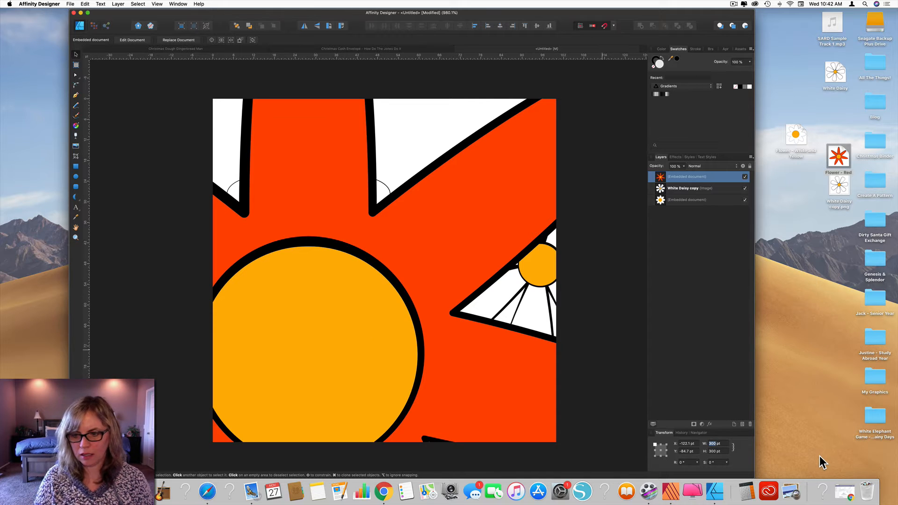
text(50)
key(Return)
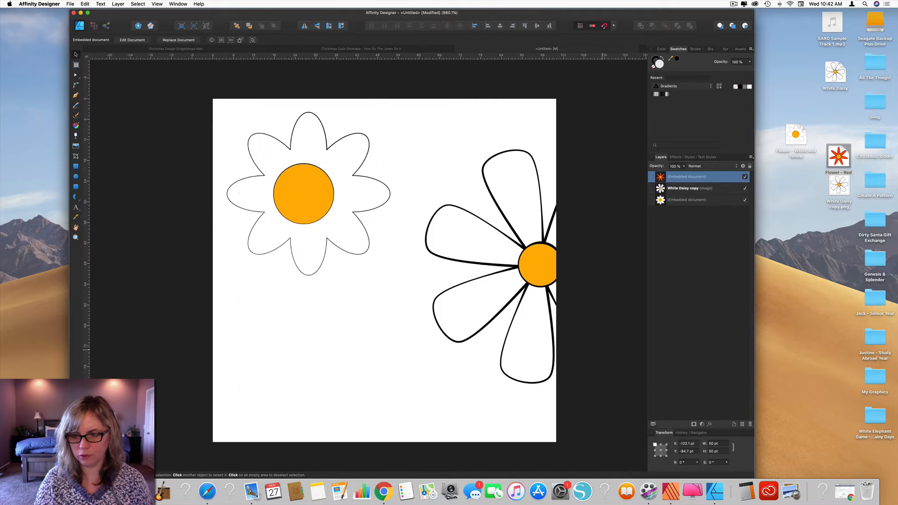
Move the red flower below the white and yellow one, and shift the daisy to about X 50 pt, Y 20 pt
scroll(393, 255, down, 5)
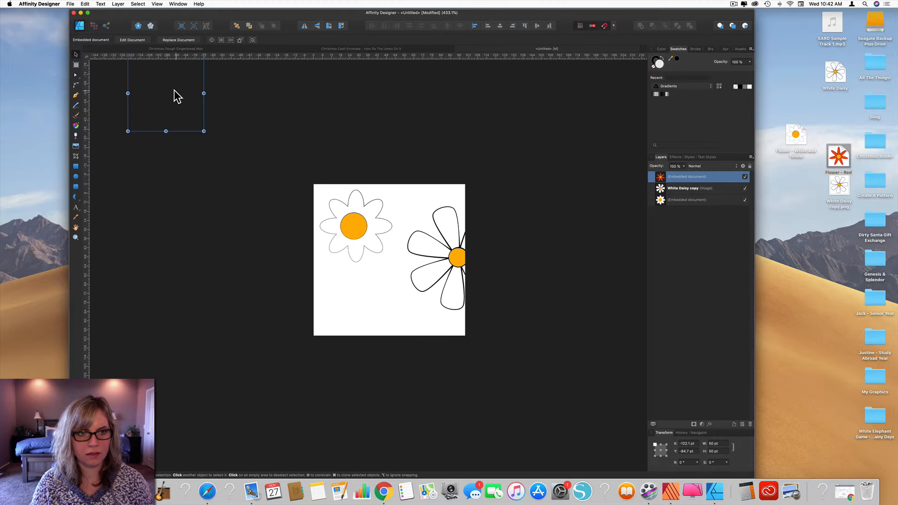
drag(172, 95, 352, 302)
scroll(355, 301, up, 4)
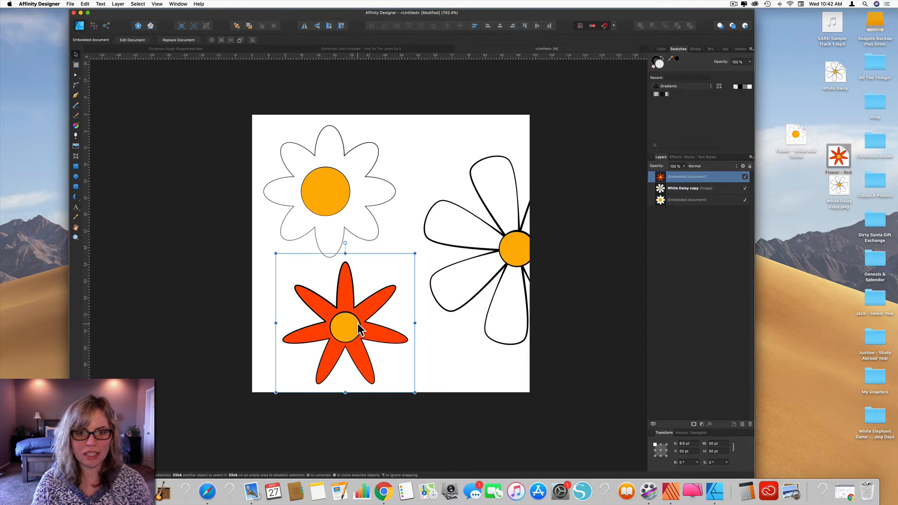
drag(362, 326, 335, 331)
drag(504, 280, 482, 308)
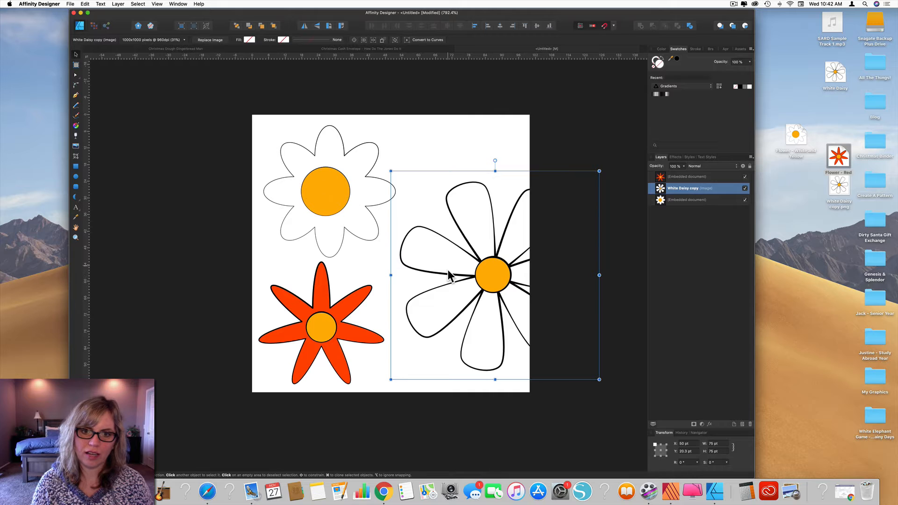
Open the embedded white and yellow flower for editing and select both its yellow centre and its white petal shape
click(326, 193)
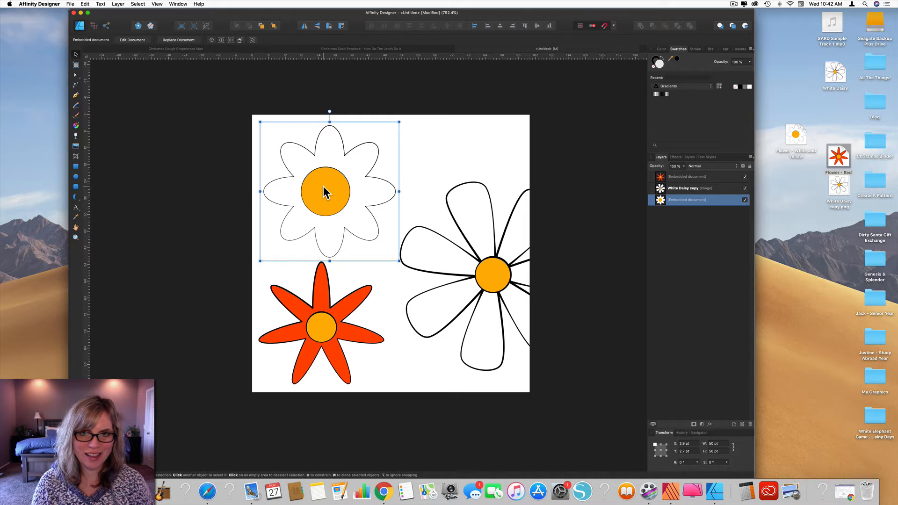
double_click(326, 192)
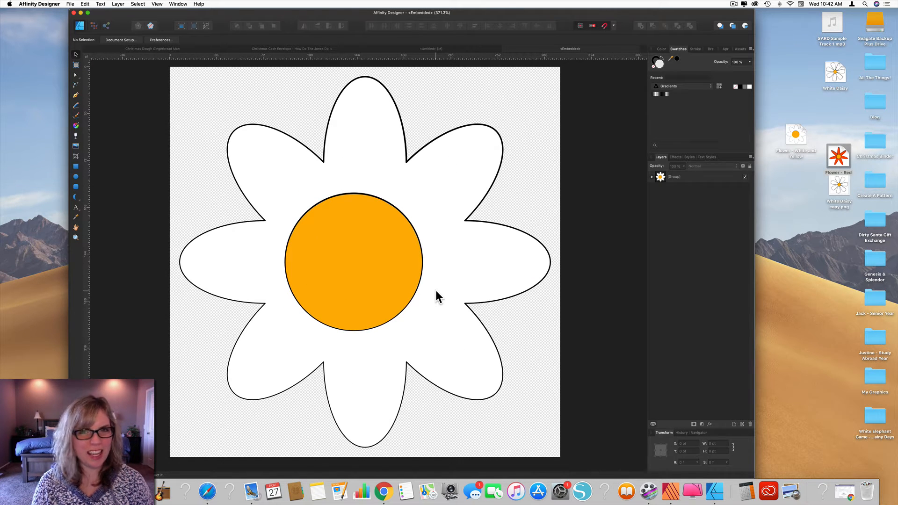
click(652, 177)
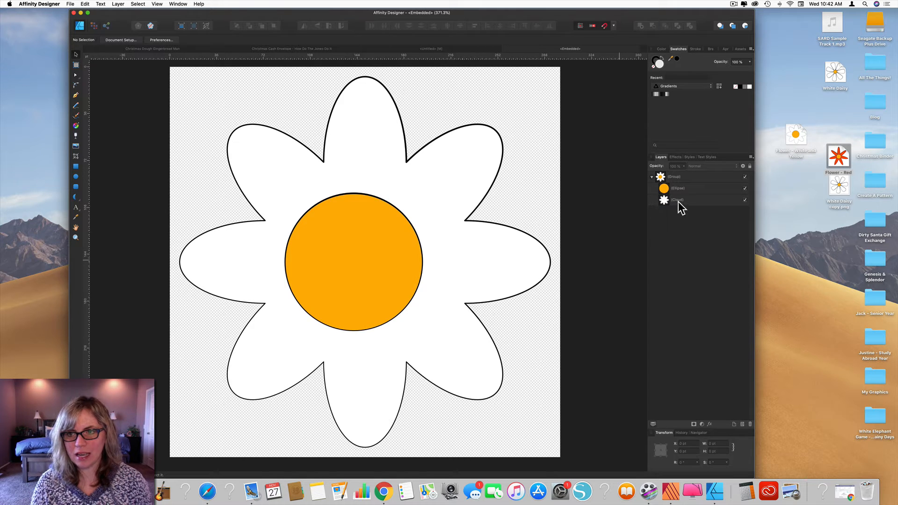
click(679, 190)
shift+click(680, 200)
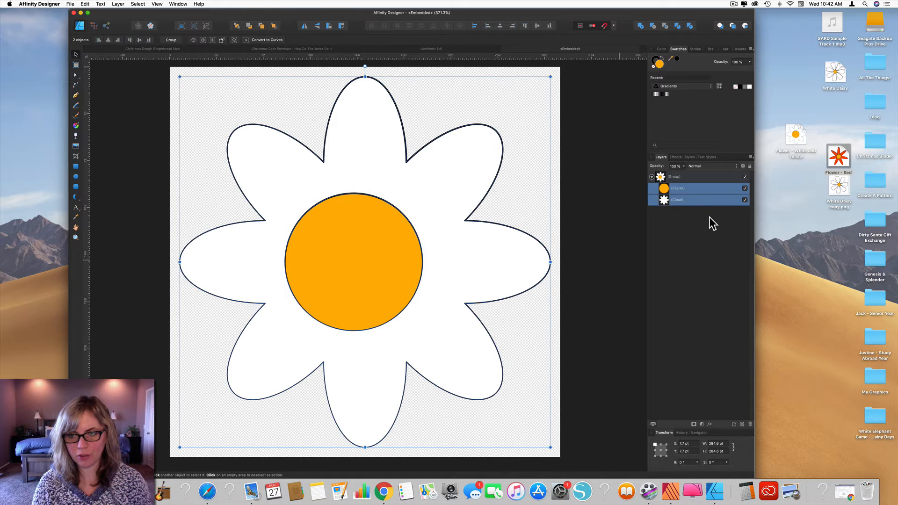
Set the stroke width of the flower's centre and petals to 5 pt and return to the untitled pattern document
click(695, 49)
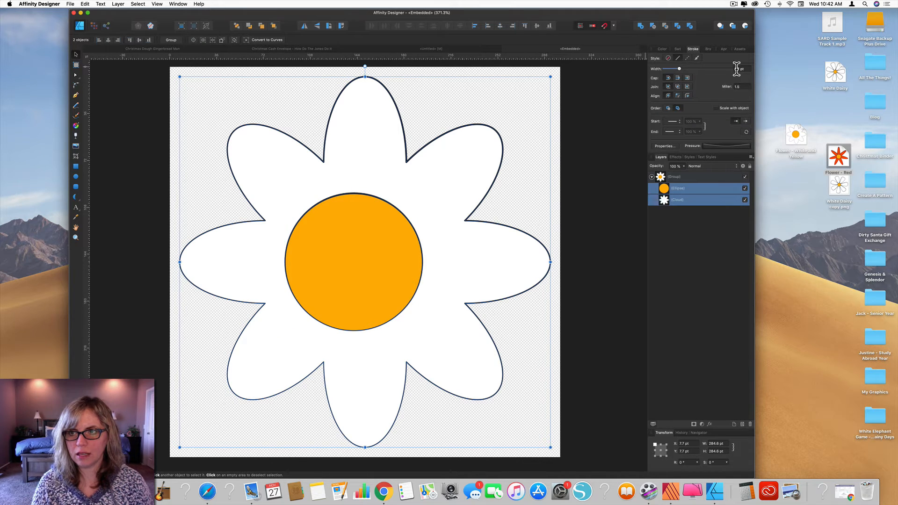
text(5)
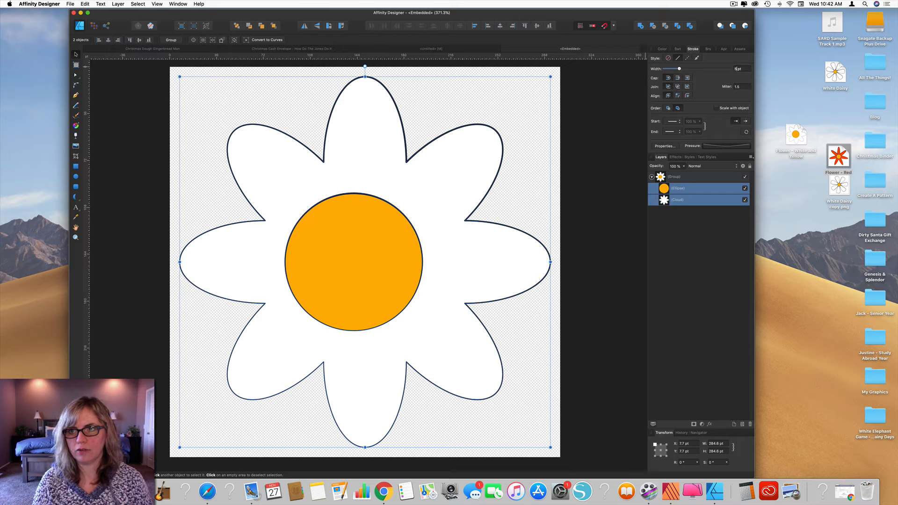
key(Return)
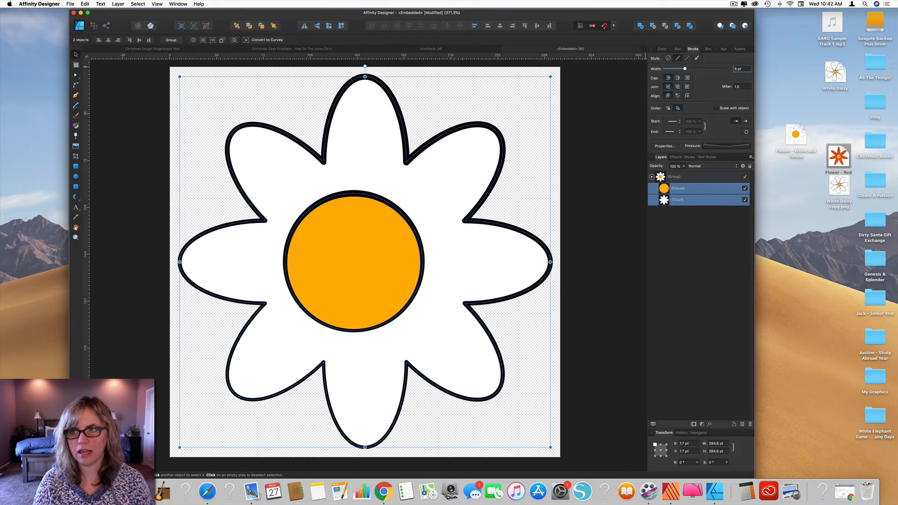
click(430, 48)
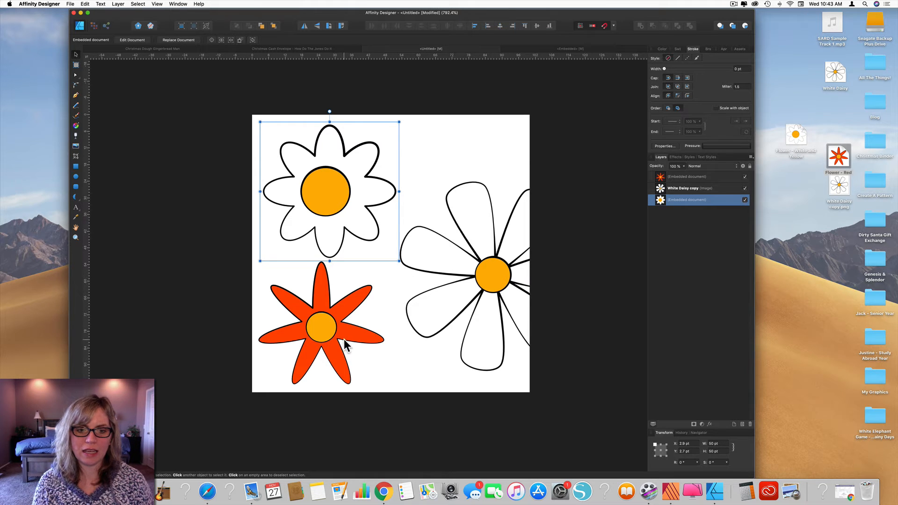
Move the daisy over the page's upper-right corner, to about X 60 pt, Y -21 pt
click(484, 271)
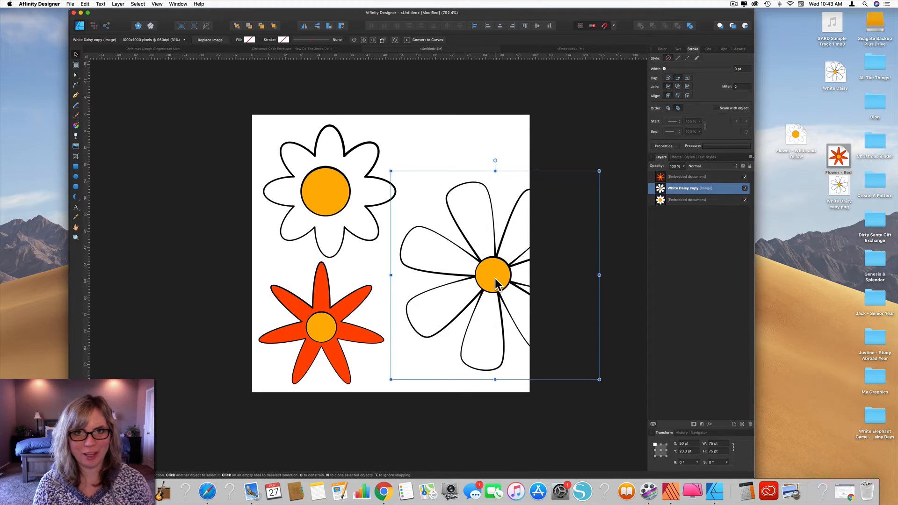
drag(496, 283, 523, 168)
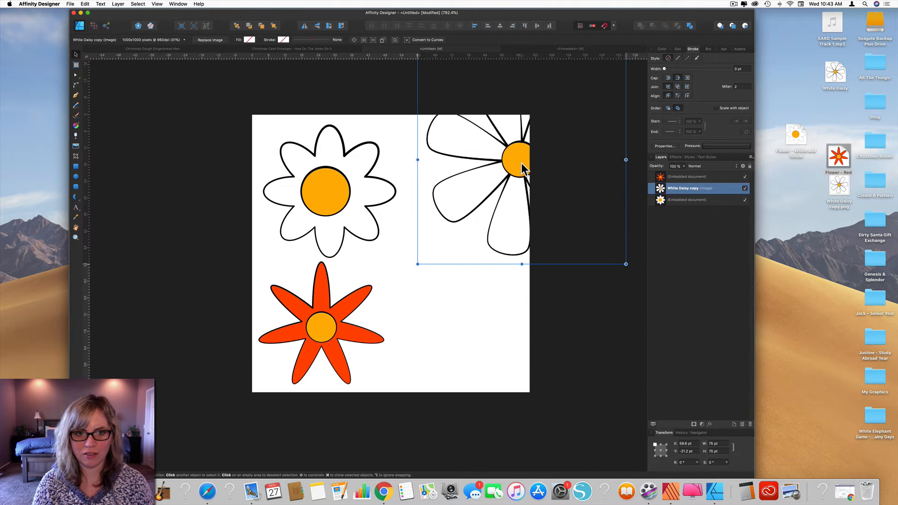
Open the embedded red flower, fill its petals with dark blue from the SARD Brand Colors palette, and return to the untitled pattern document
double_click(323, 333)
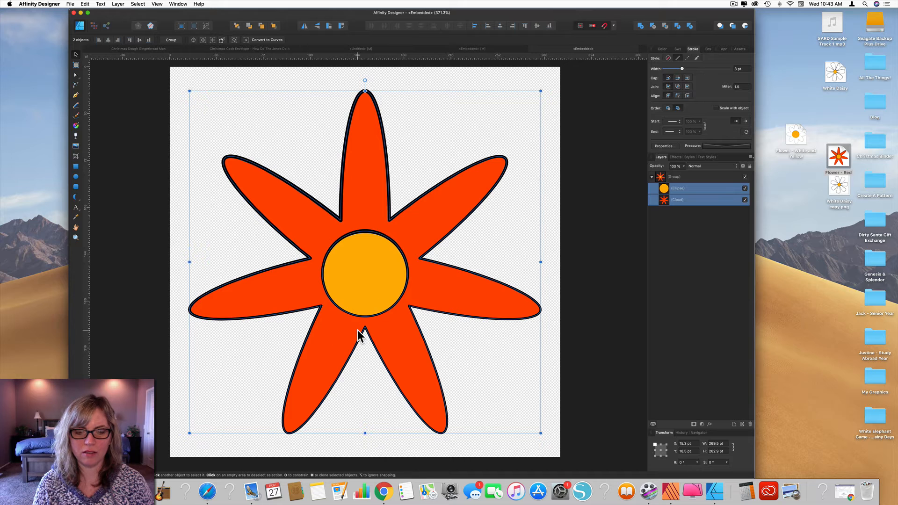
click(440, 210)
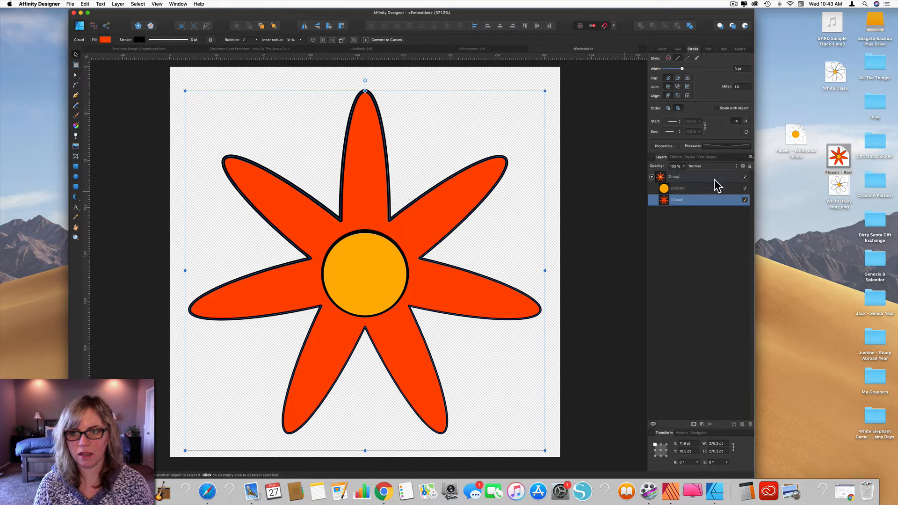
click(680, 49)
click(714, 85)
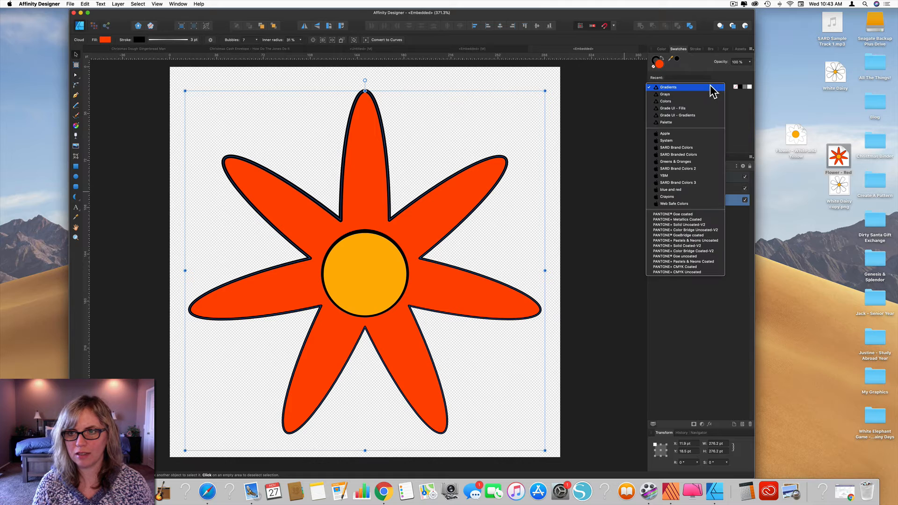
click(687, 146)
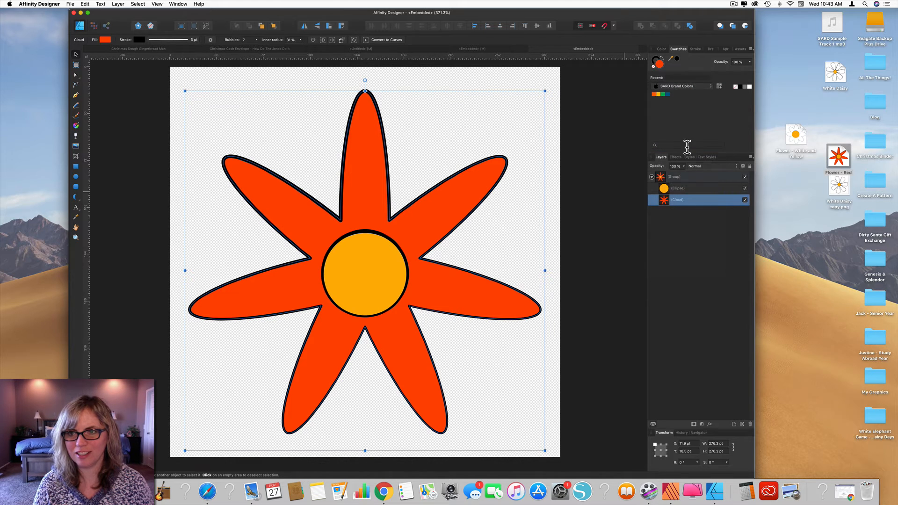
click(668, 94)
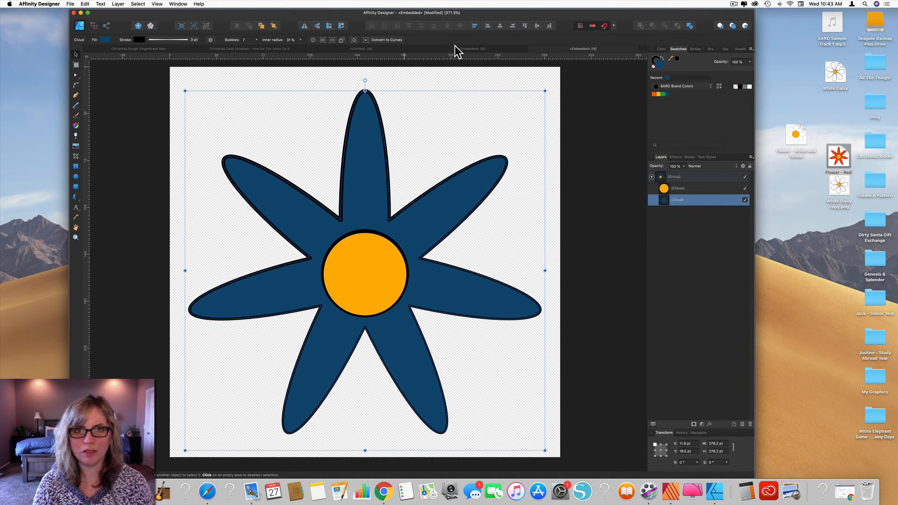
click(373, 50)
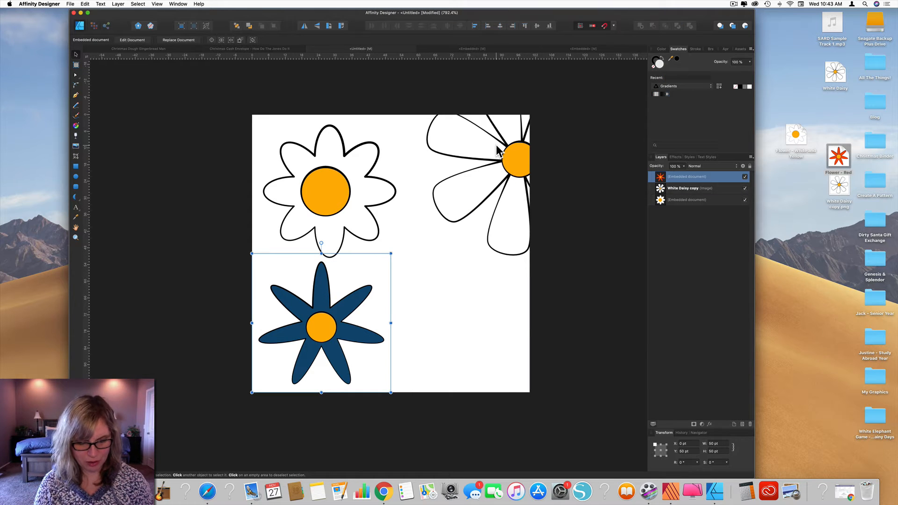
Restore the orange-red SARD Brand Colors fill on the embedded flower's petals and return to the pattern document
click(594, 48)
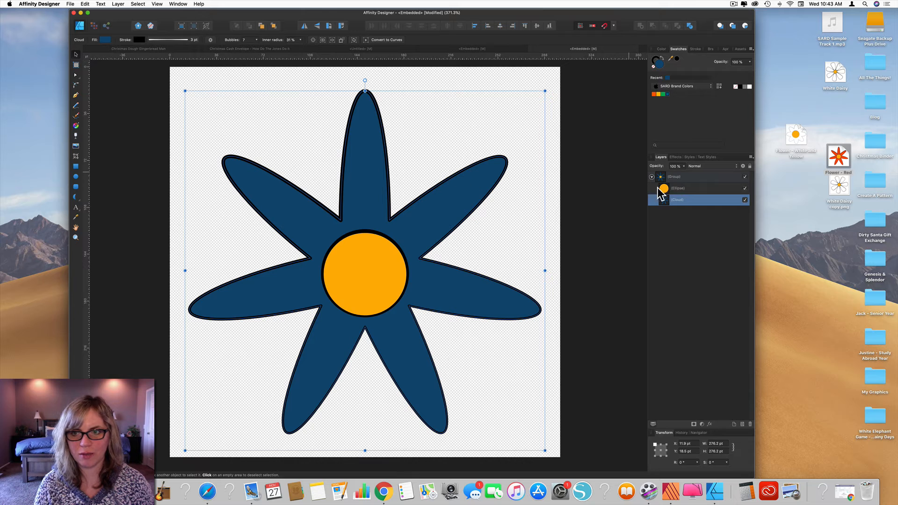
click(654, 94)
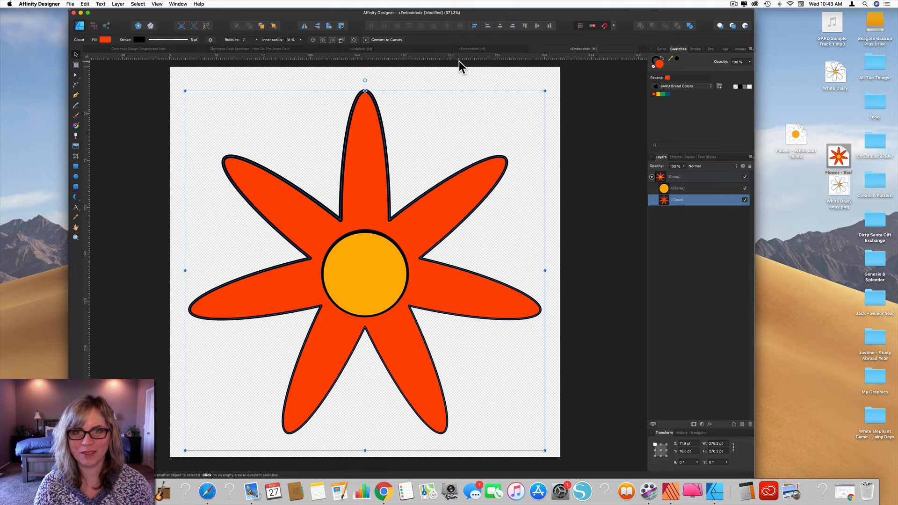
click(376, 49)
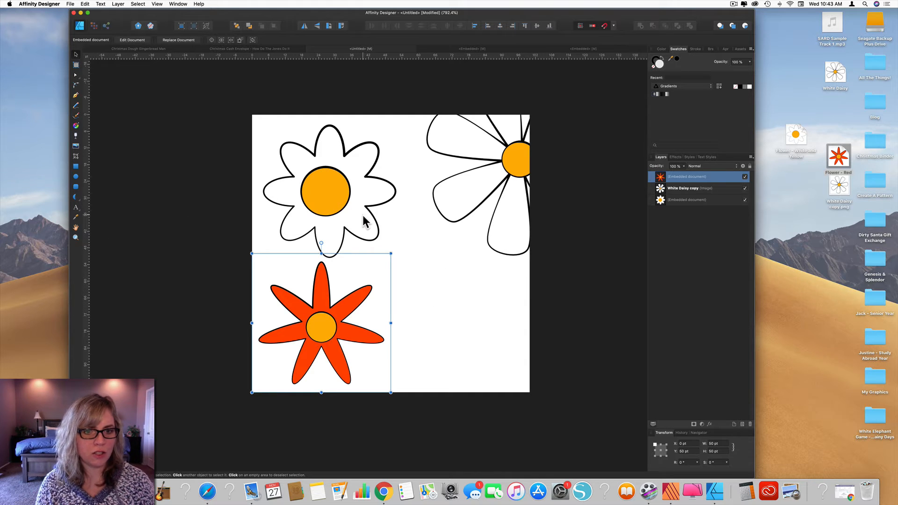
Draw a circle about 7 pt wide near X 65 pt, Y 55 pt, and fill it with yellow-orange from the SARD Brand Colors palette
click(293, 130)
click(75, 178)
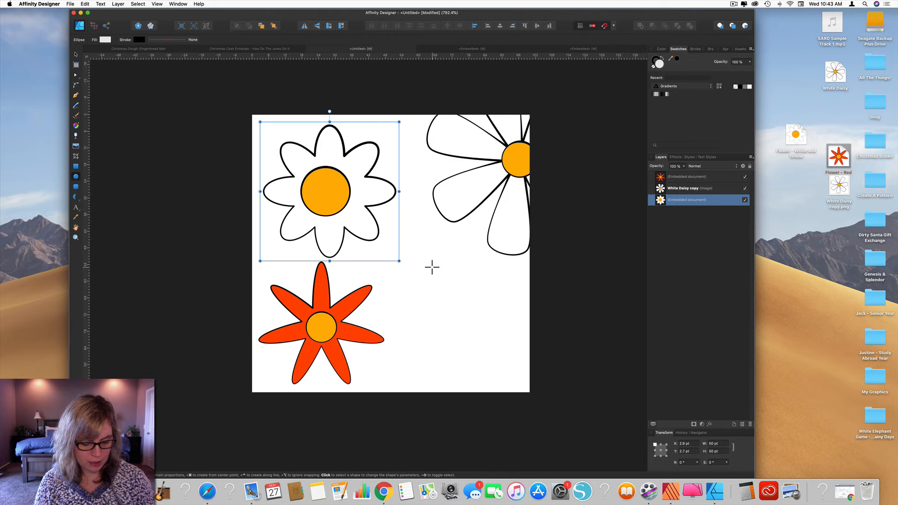
drag(432, 267, 452, 287)
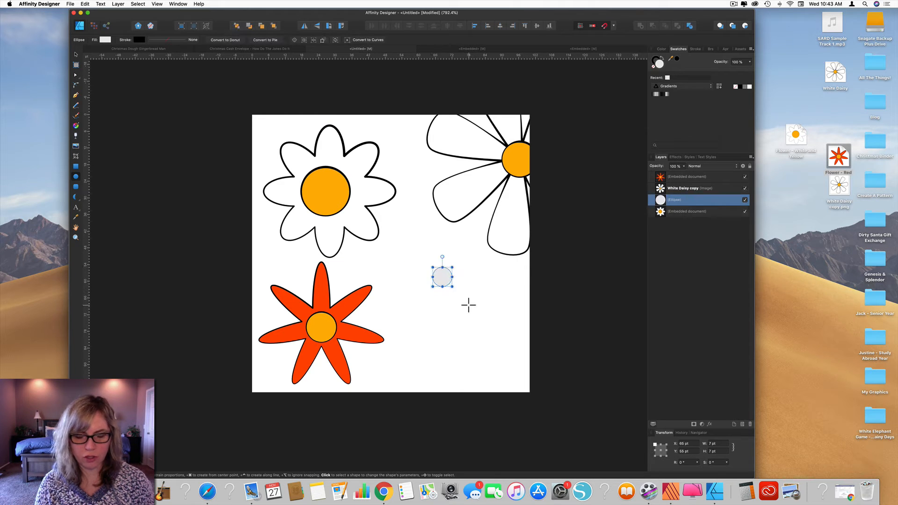
click(711, 86)
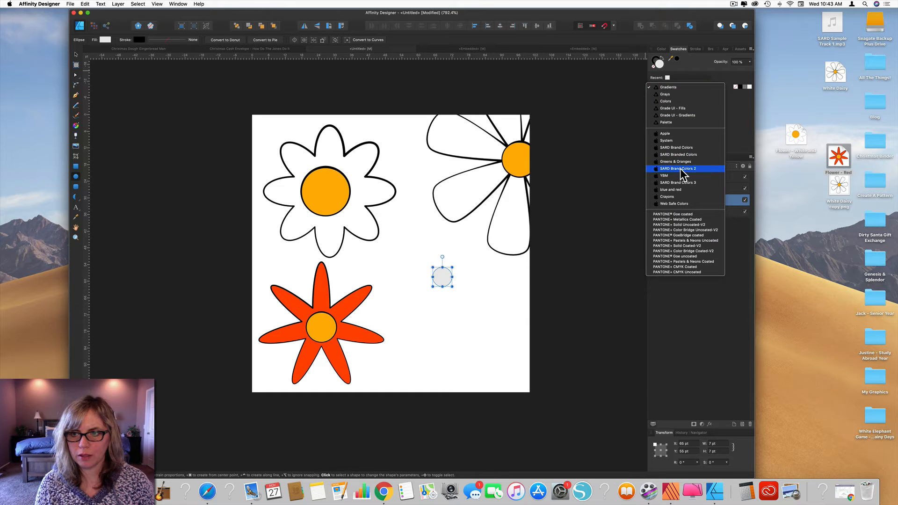
click(678, 148)
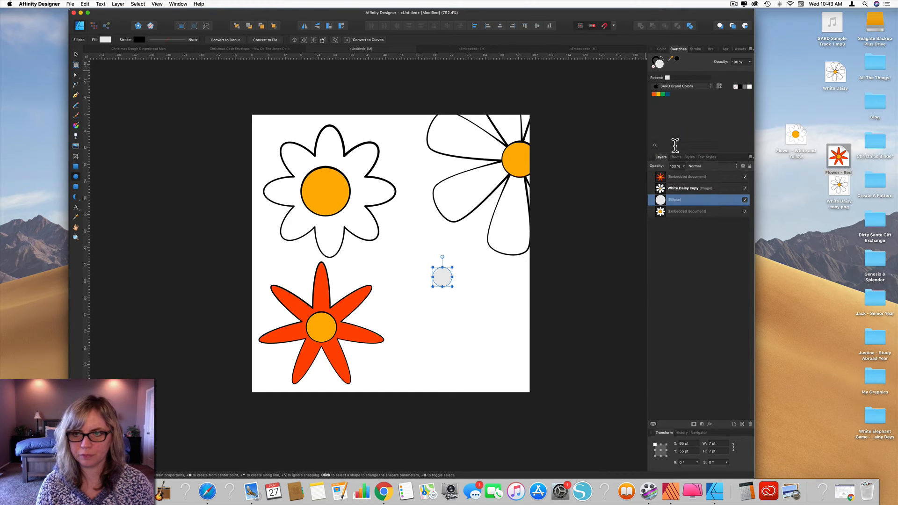
click(658, 94)
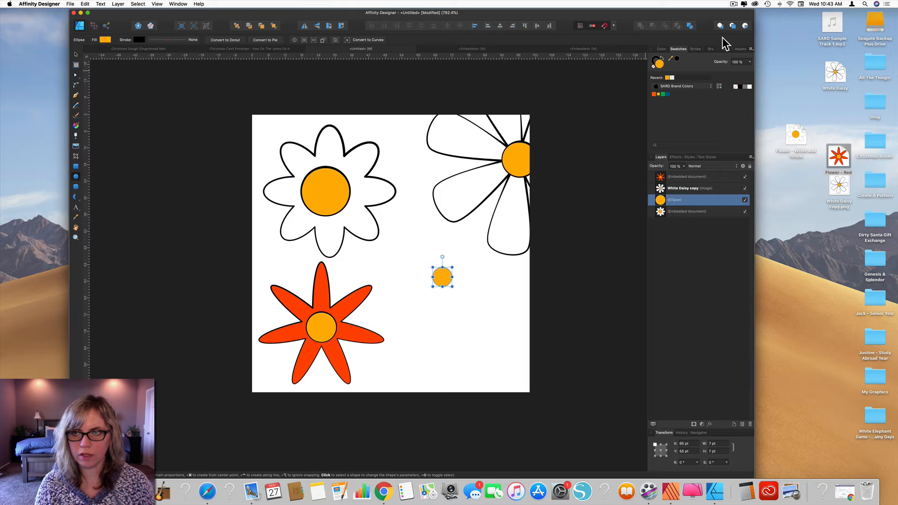
Try a 3 pt stroke on the small circle and reduce the stroke width to 1 pt
click(694, 49)
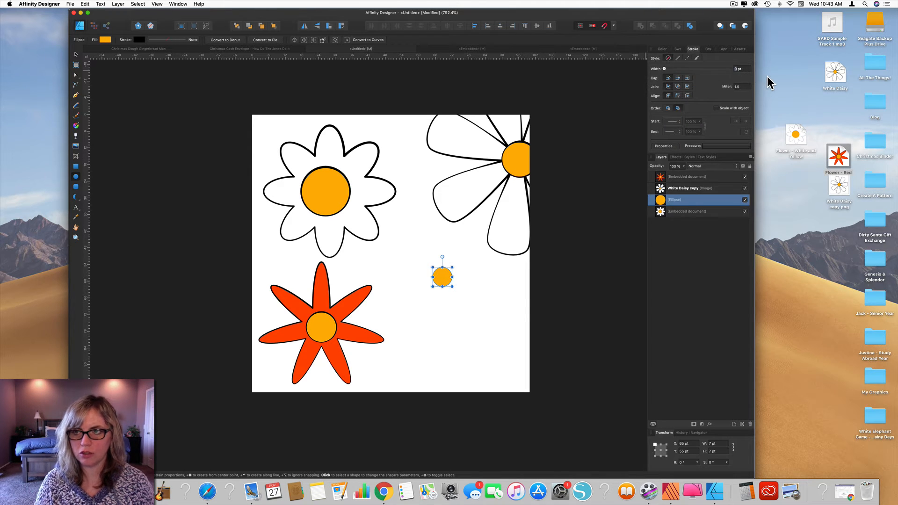
text(3)
key(Return)
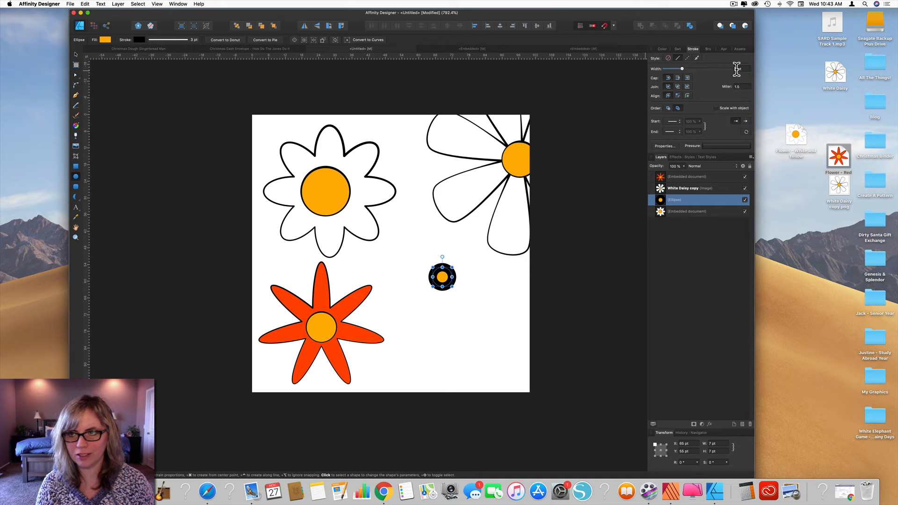
key(Return)
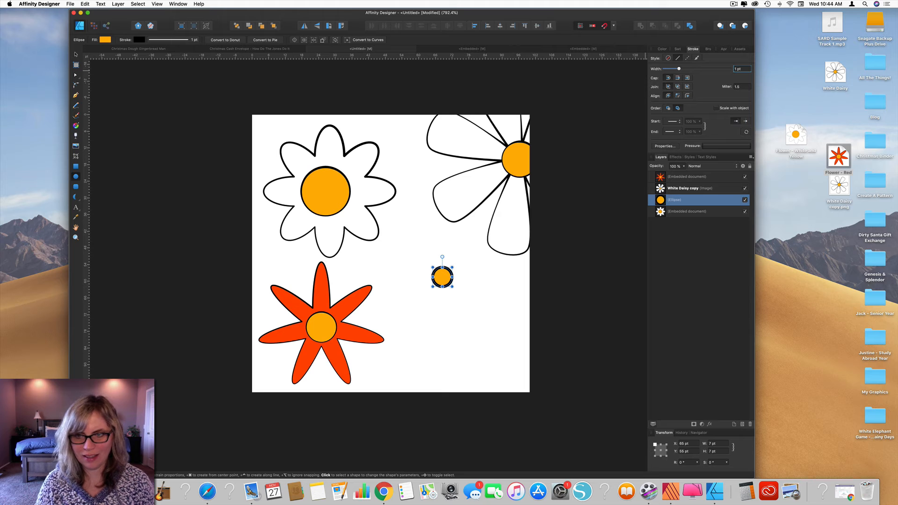
Lower the midpoint of the circle's stroke pressure curve to vary its outline thickness, and deselect the circle
click(721, 146)
drag(747, 154, 747, 175)
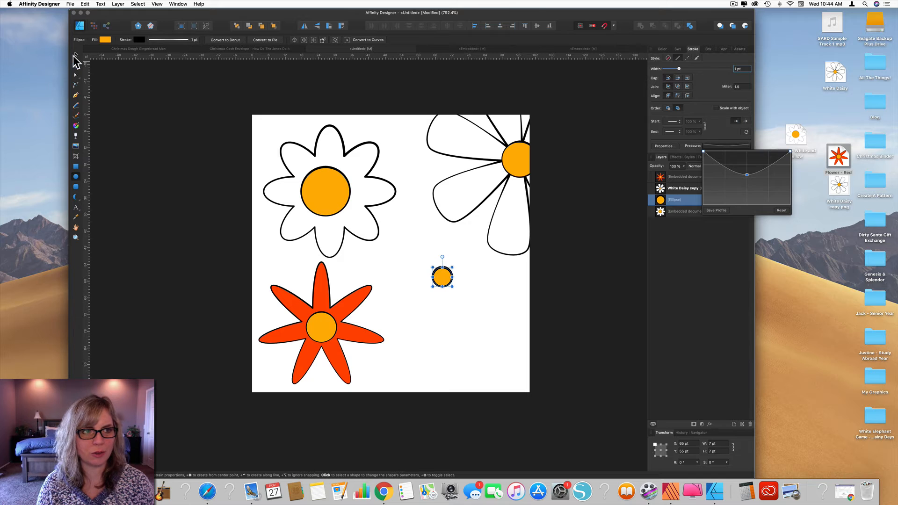
click(74, 55)
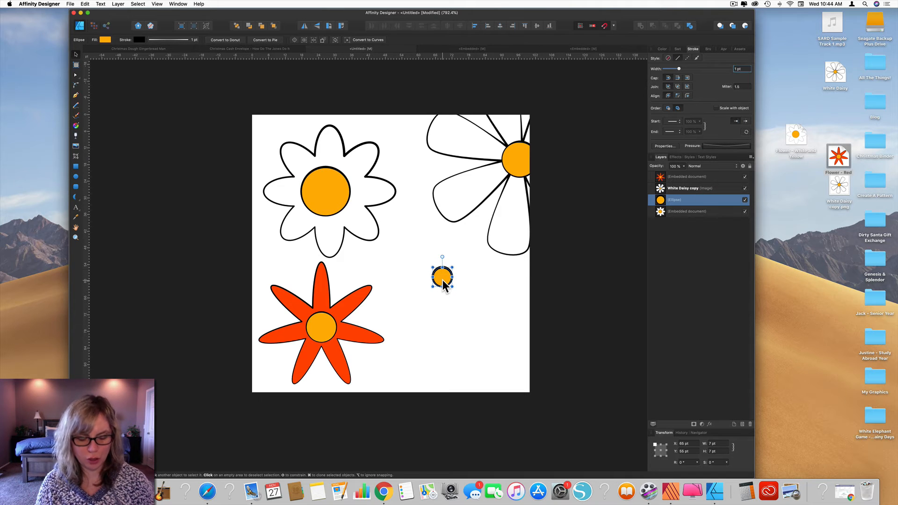
key(super+d)
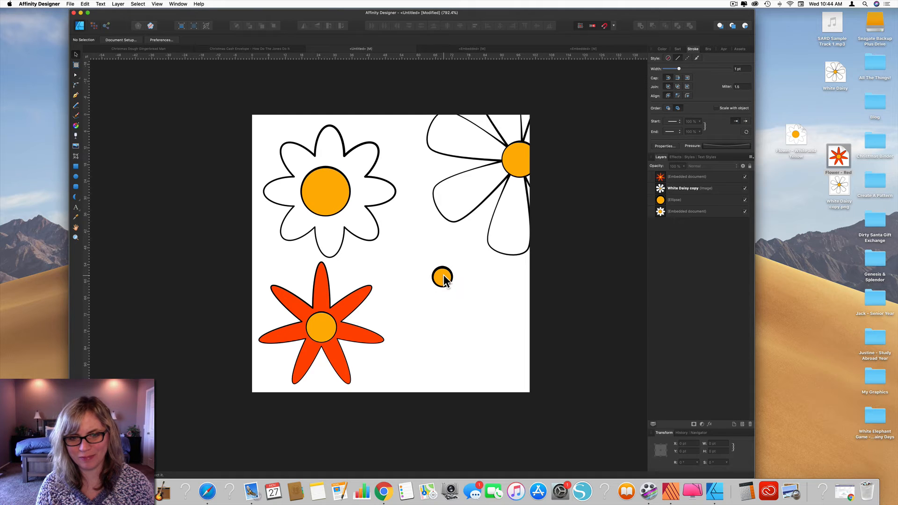
Add two smaller copies of the yellow-orange circle, one below it and one to its lower right
click(442, 275)
drag(443, 275, 453, 299)
click(489, 310)
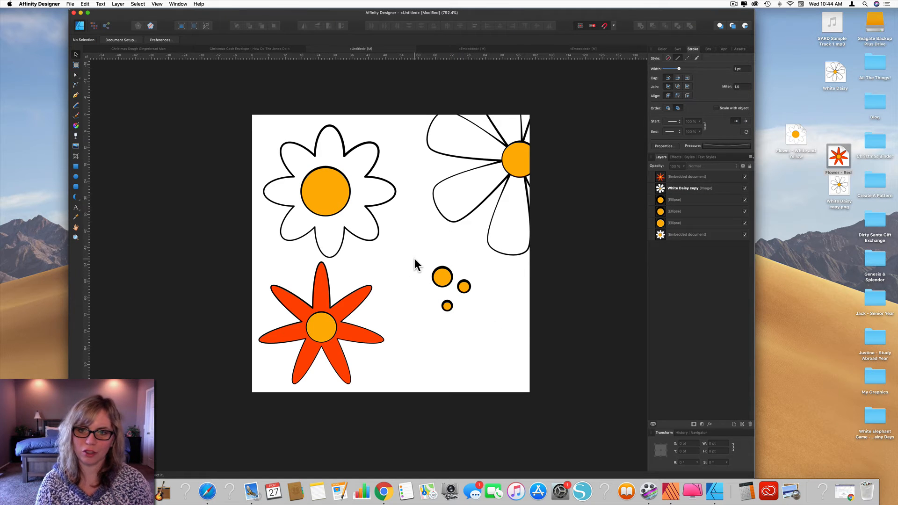
Group the three yellow-orange circles and move the group to about X 84 pt, Y 63 pt
click(678, 202)
shift+click(677, 223)
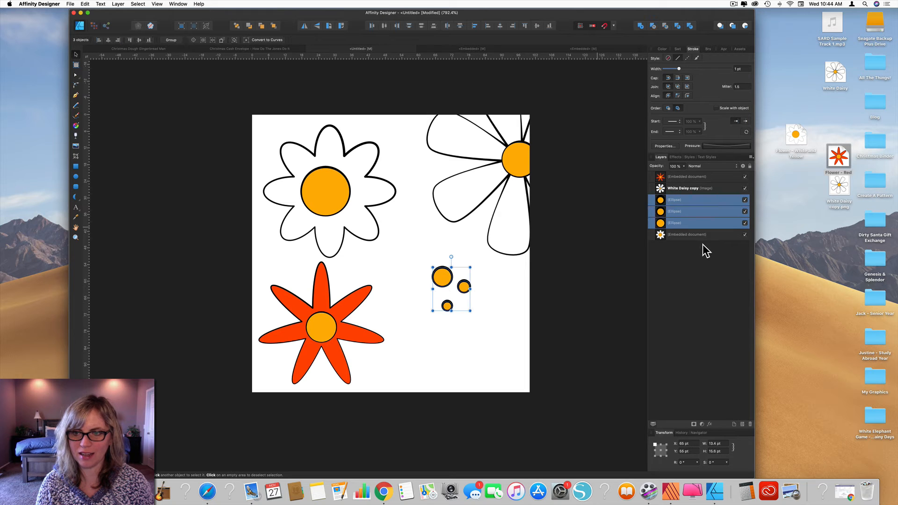
key(super+g)
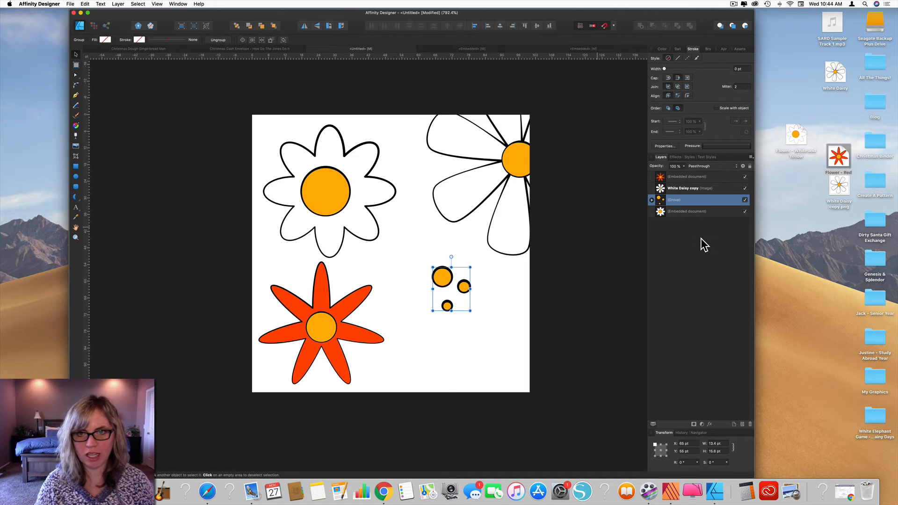
drag(453, 282, 514, 294)
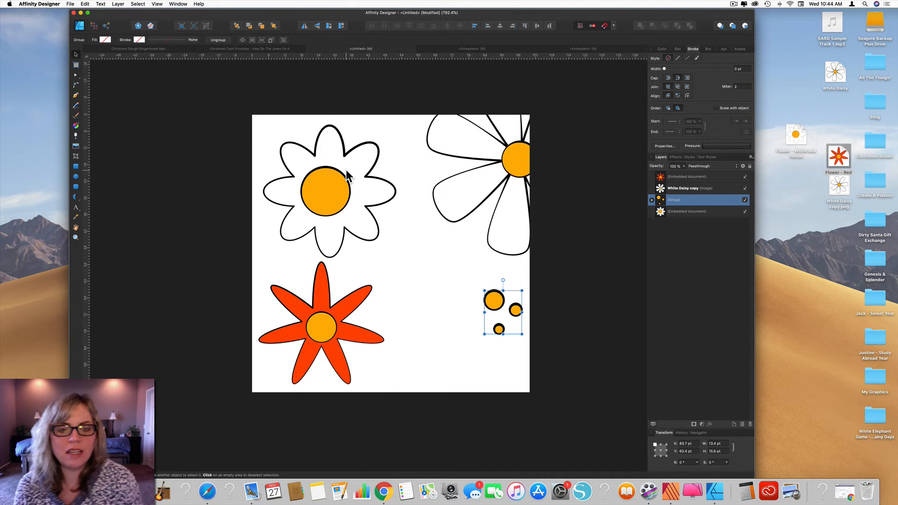
Move the red flower over the page's right edge, and centre the white and yellow flower vertically on the top edge at X 17.1, Y -25 pt
drag(305, 318, 470, 295)
click(331, 206)
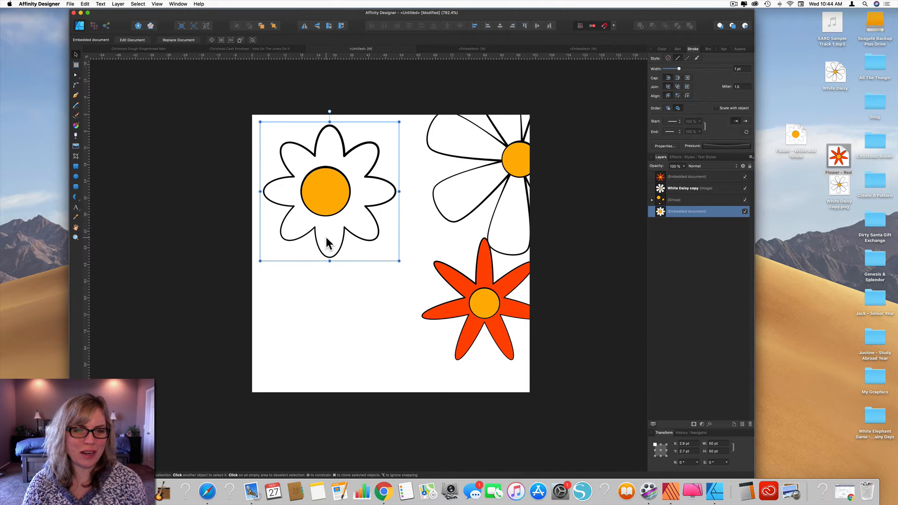
drag(331, 240, 371, 164)
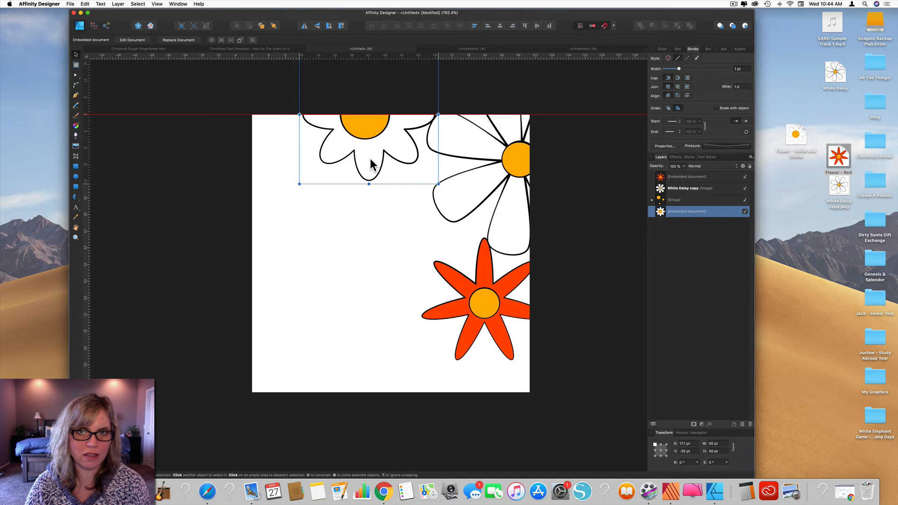
drag(371, 164, 371, 165)
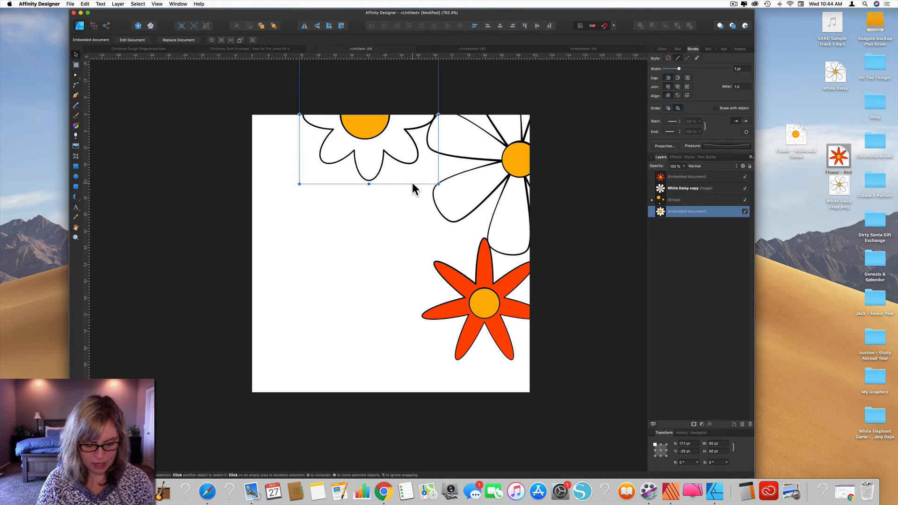
Duplicate the white and yellow flower and place the copy directly below, centred on the page's bottom edge at X 17.1 pt, Y 75 pt
key(super+j)
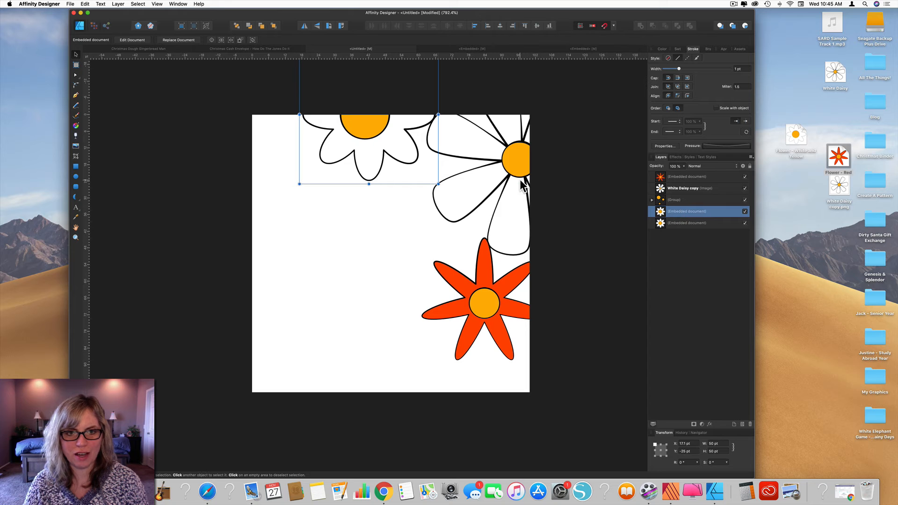
drag(378, 137, 382, 414)
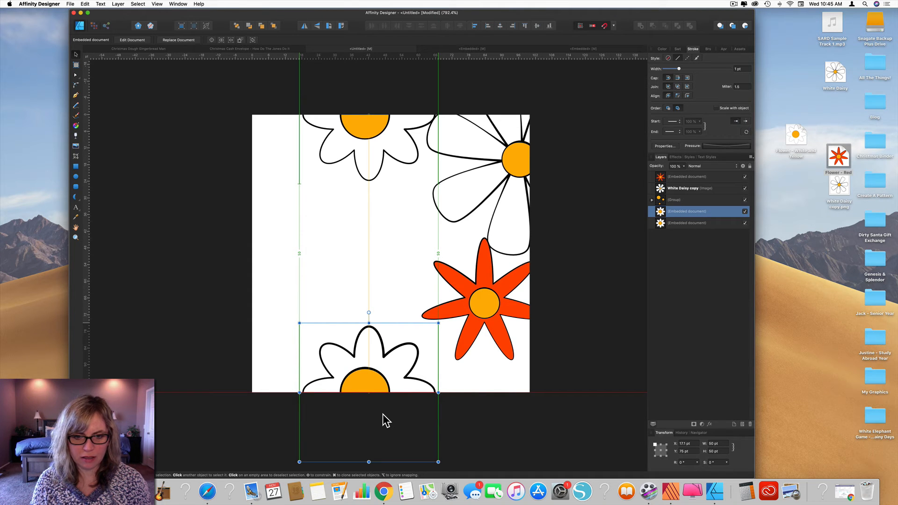
drag(382, 414, 383, 414)
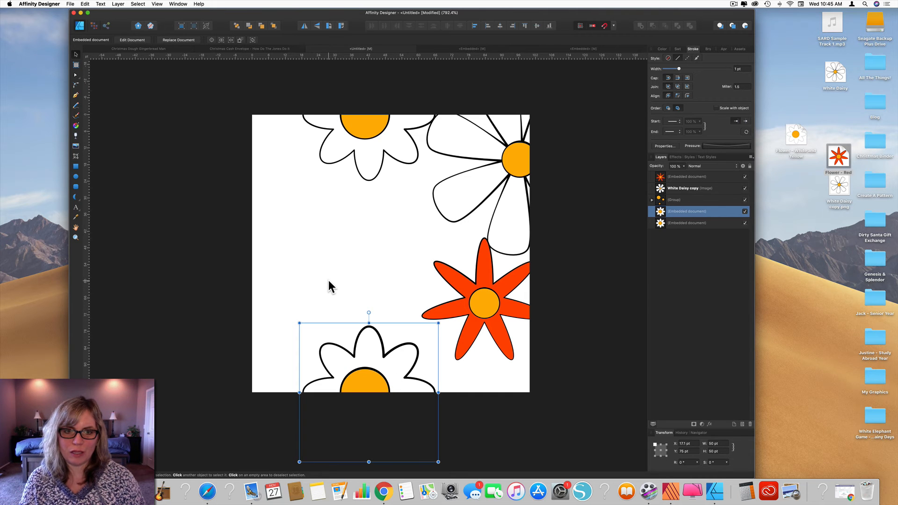
Move the daisy so it is centred on the page's left edge, at X -37.5 pt and about Y 10 pt
click(519, 175)
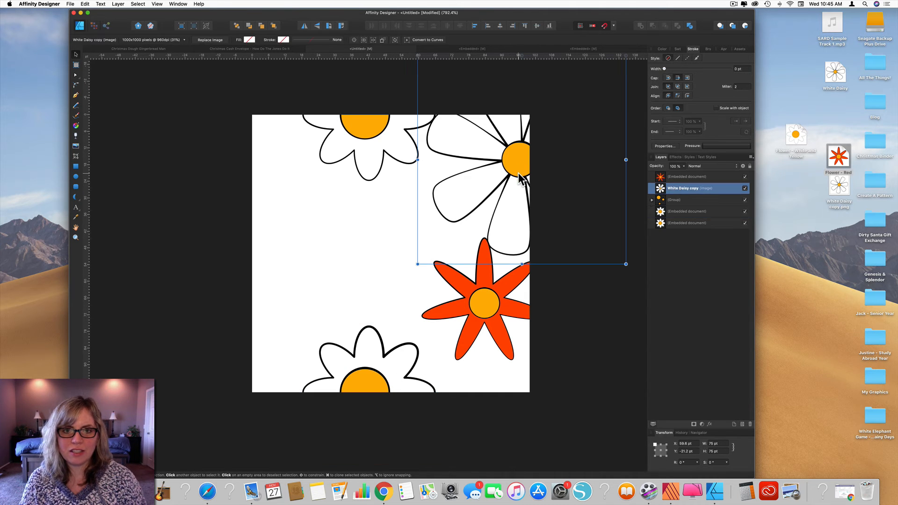
drag(519, 175, 252, 261)
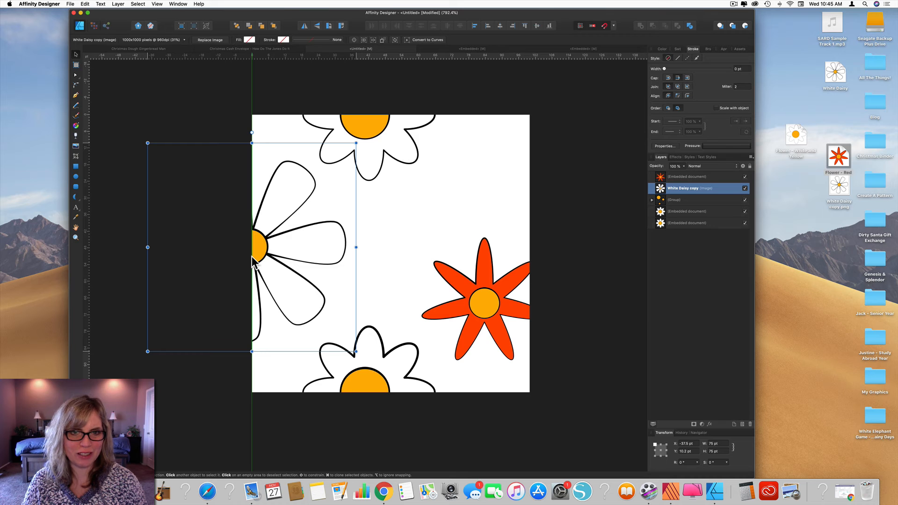
Move the red flower near the page's centre and the circle group to the lower-left corner, at about X 5 pt, Y 82 pt
click(497, 307)
drag(498, 309, 414, 263)
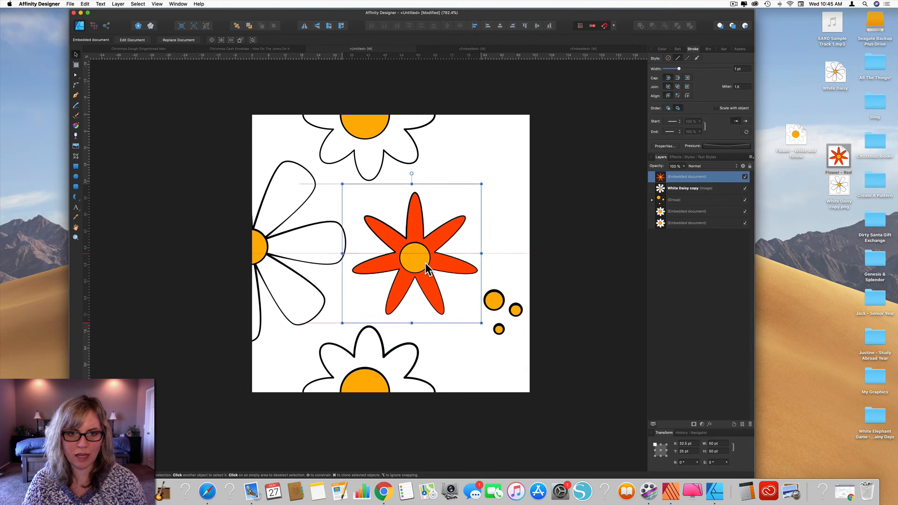
click(495, 307)
drag(495, 306, 281, 361)
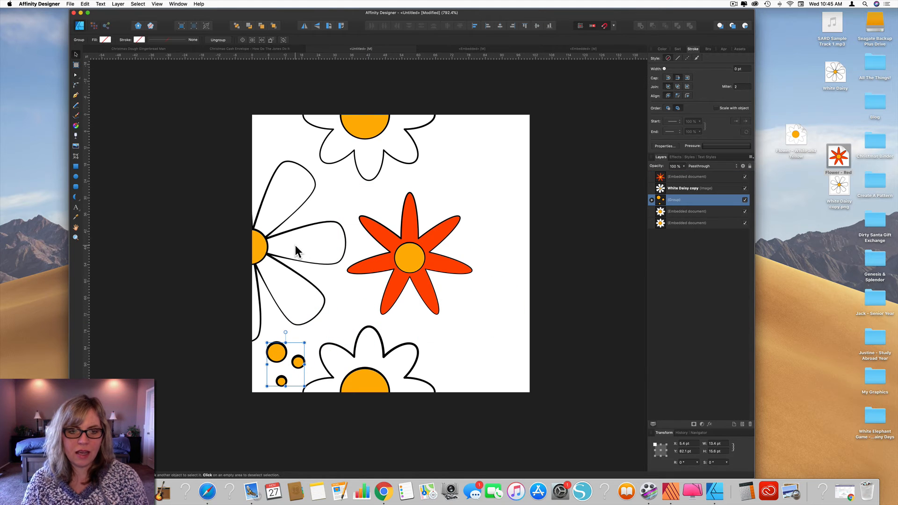
Duplicate the left-edge daisy and offset the copy 100 pt horizontally to X 62.5 pt, centred on the page's right edge
click(283, 252)
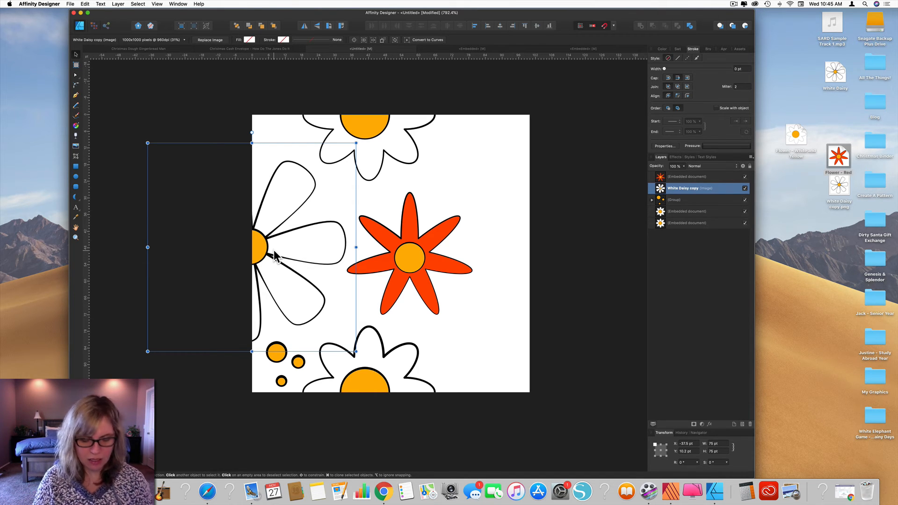
key(super+j)
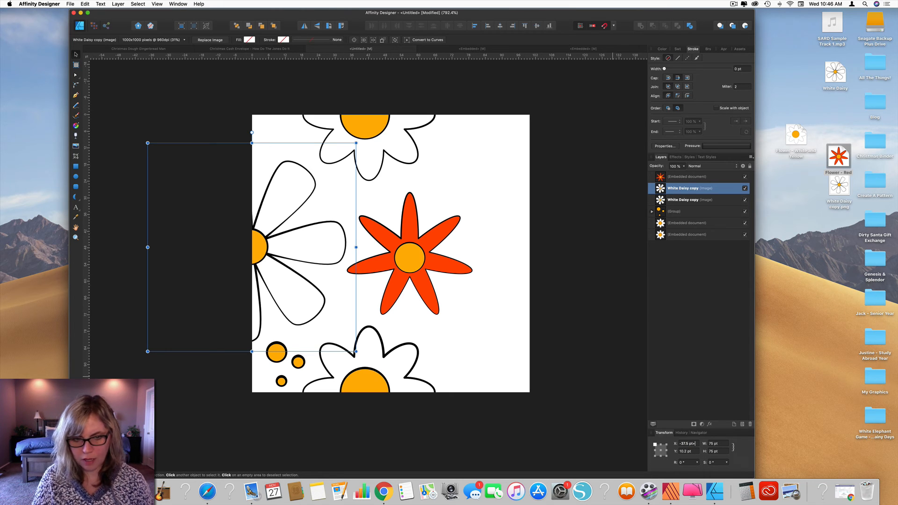
text(00)
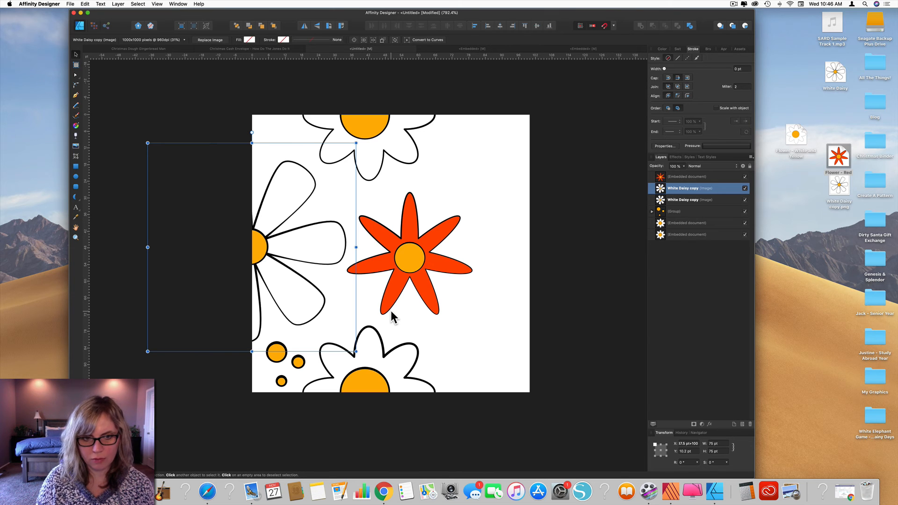
key(Return)
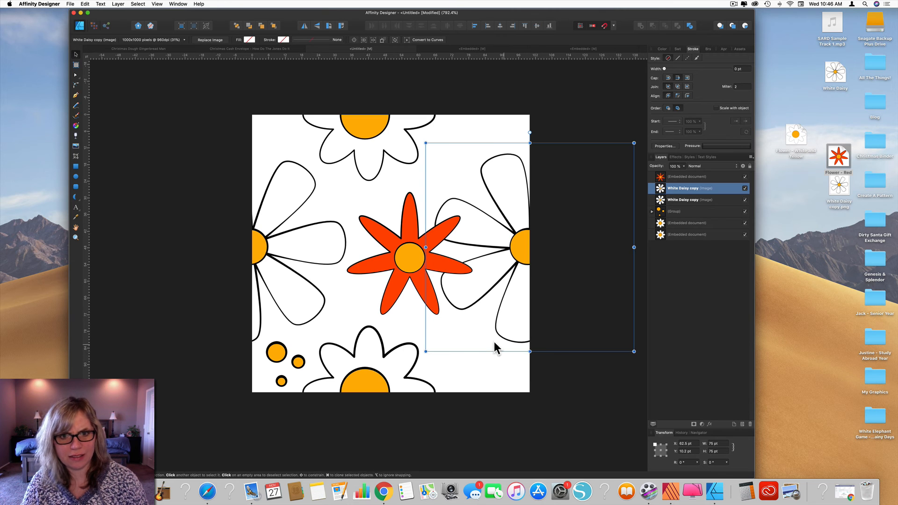
Scale the red flower down to about two thirds of its size and position it midway between the two daisies
click(403, 260)
drag(478, 322, 403, 301)
Duplicate the circle group twice, placing one rotated copy above the red flower and another near the page's lower-right corner, rotated about -41°
click(270, 351)
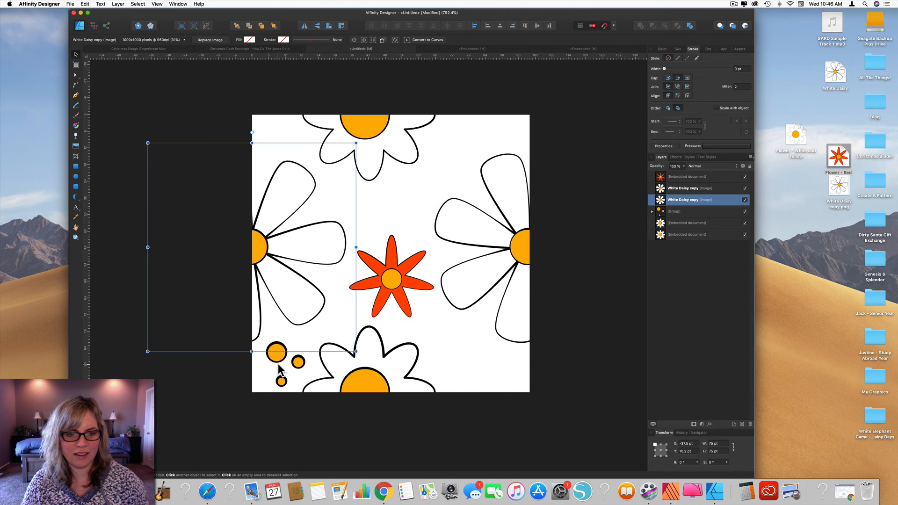
click(276, 363)
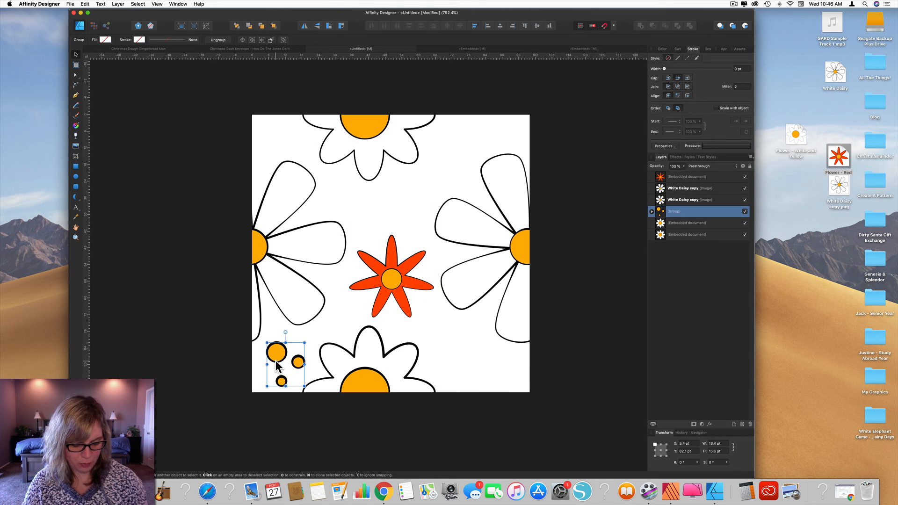
mouse_move(276, 363)
mouse_down()
mouse_move(394, 200)
mouse_move(396, 171)
mouse_move(380, 182)
mouse_up()
drag(406, 211, 477, 365)
drag(451, 331, 472, 360)
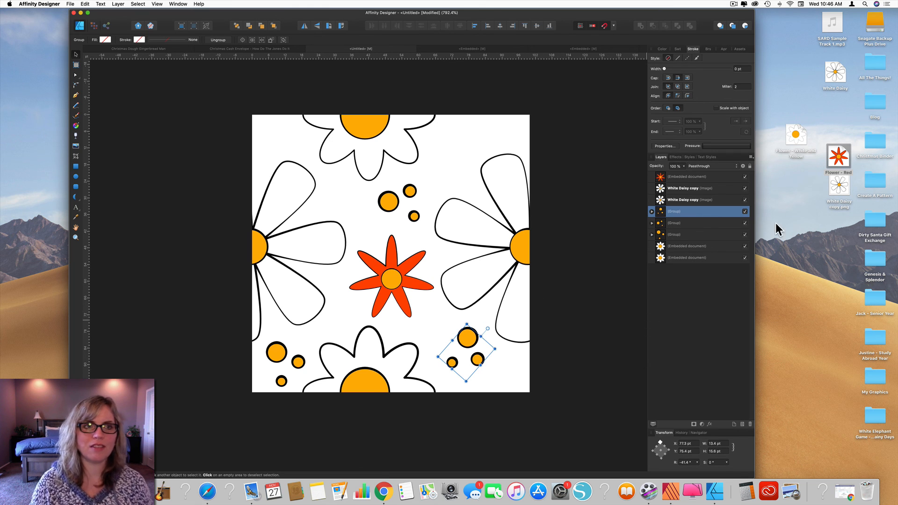
Save the document to the iCloud Desktop as "Flower Pattern Tile"
click(70, 4)
click(82, 66)
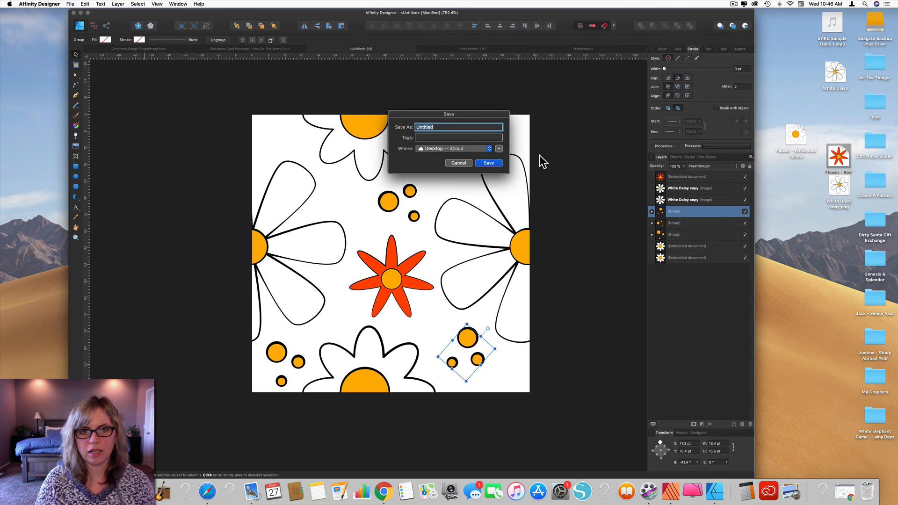
text(Flower)
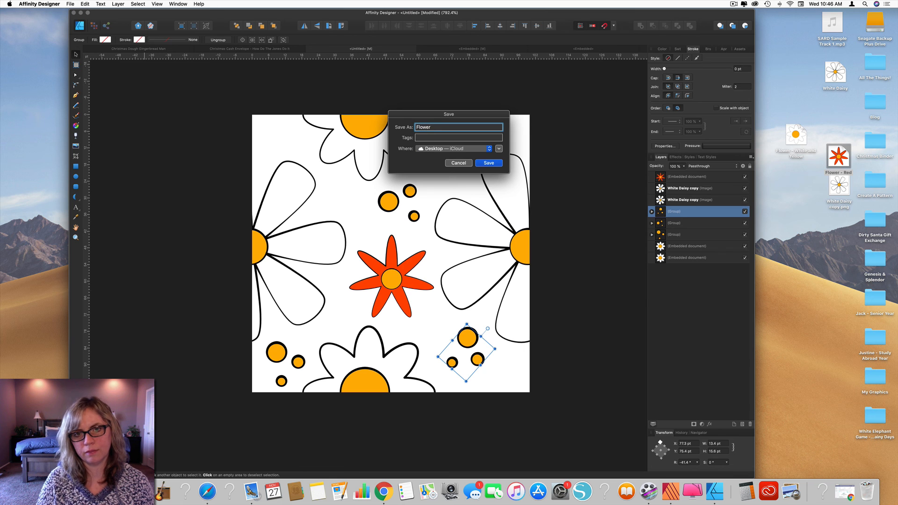
text( Pa)
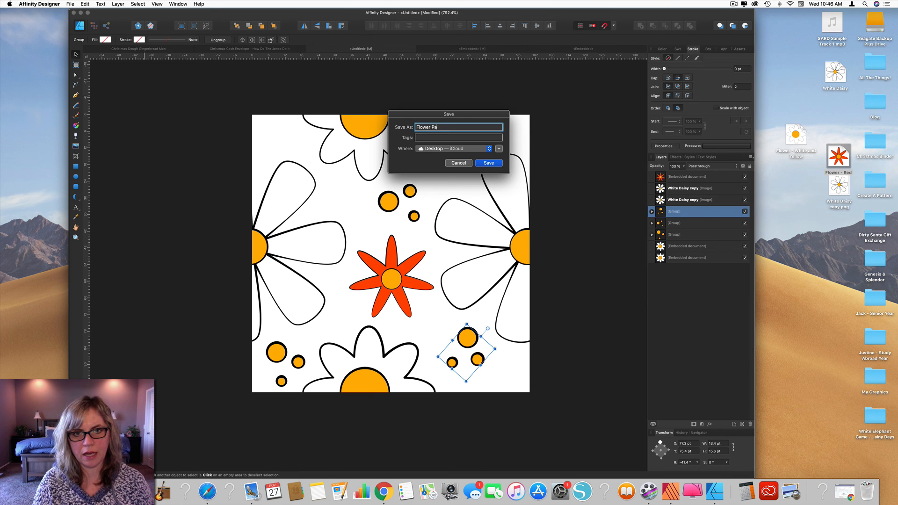
text(ttern Tile)
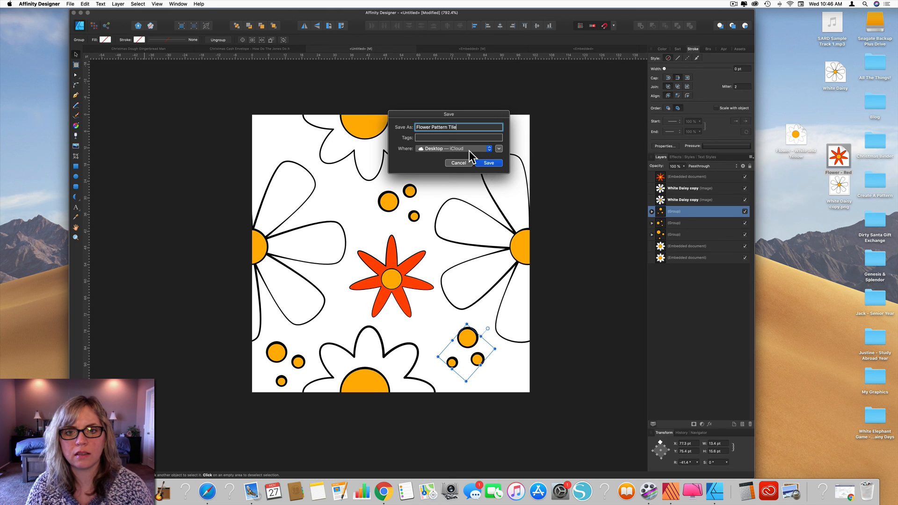
click(486, 163)
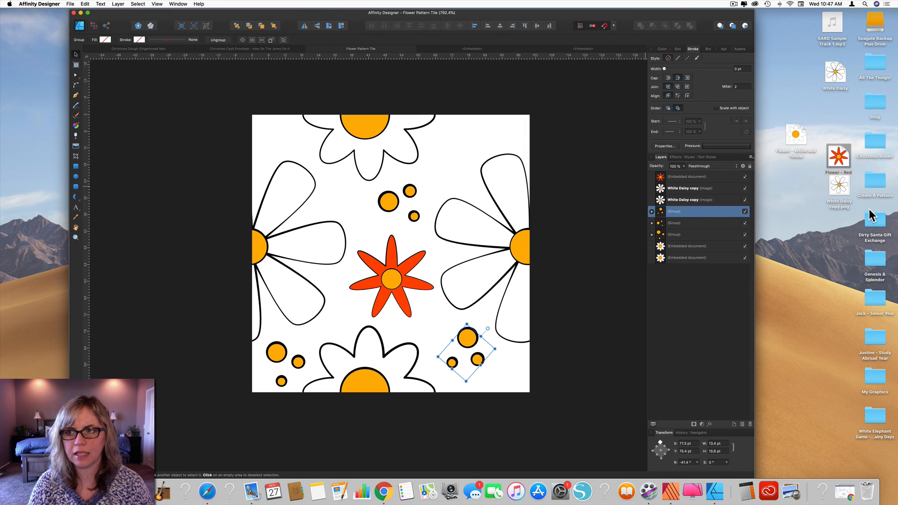